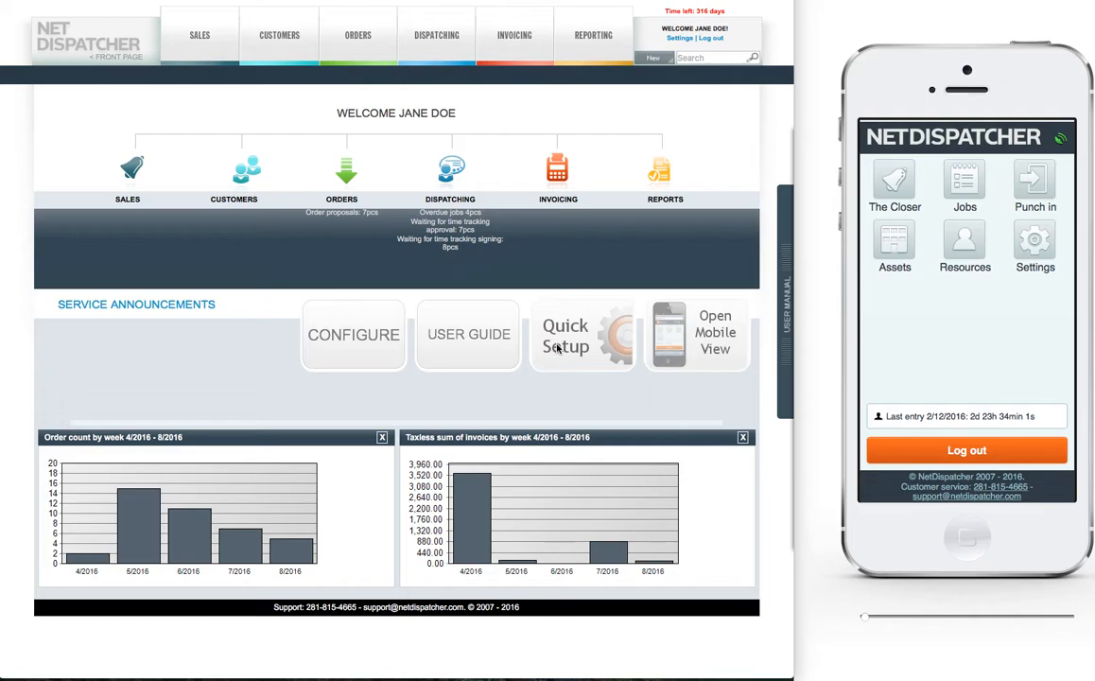
Step: Start a new sales lead and select the existing customer abc company ltd as its company
left_click(211, 46)
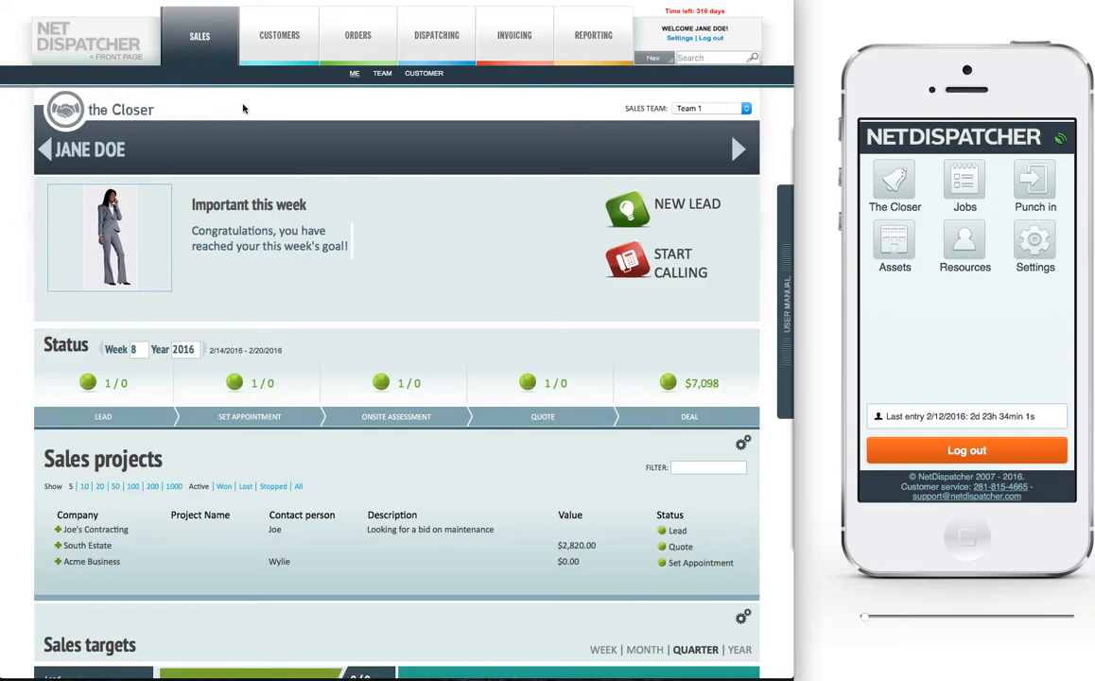
left_click(684, 210)
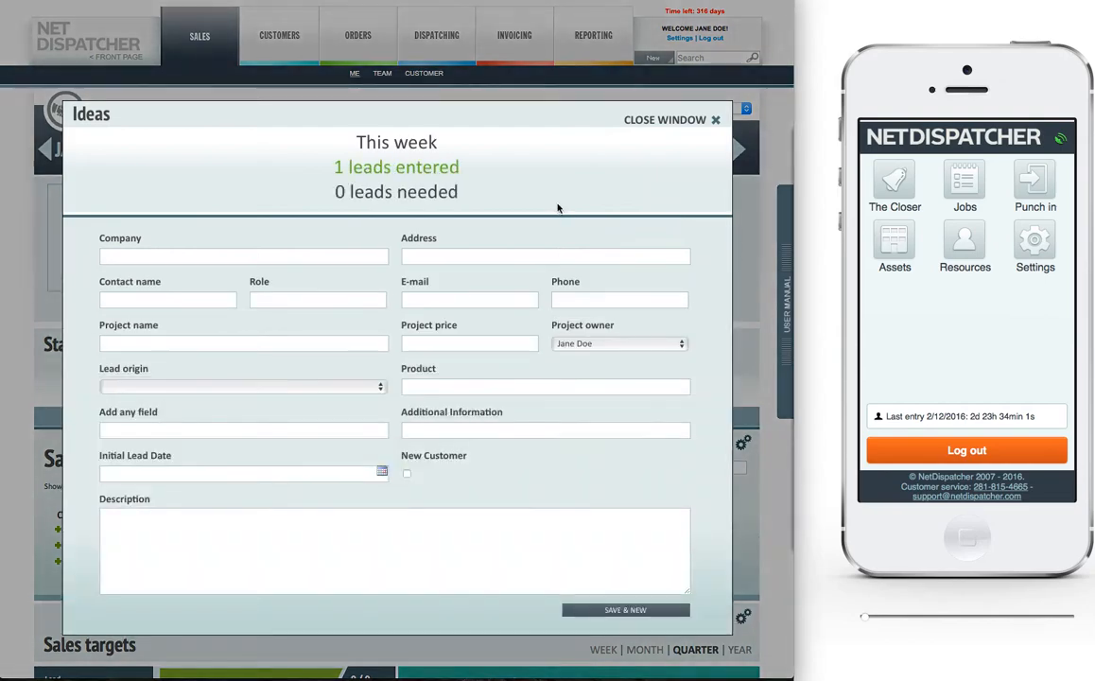
left_click(267, 229)
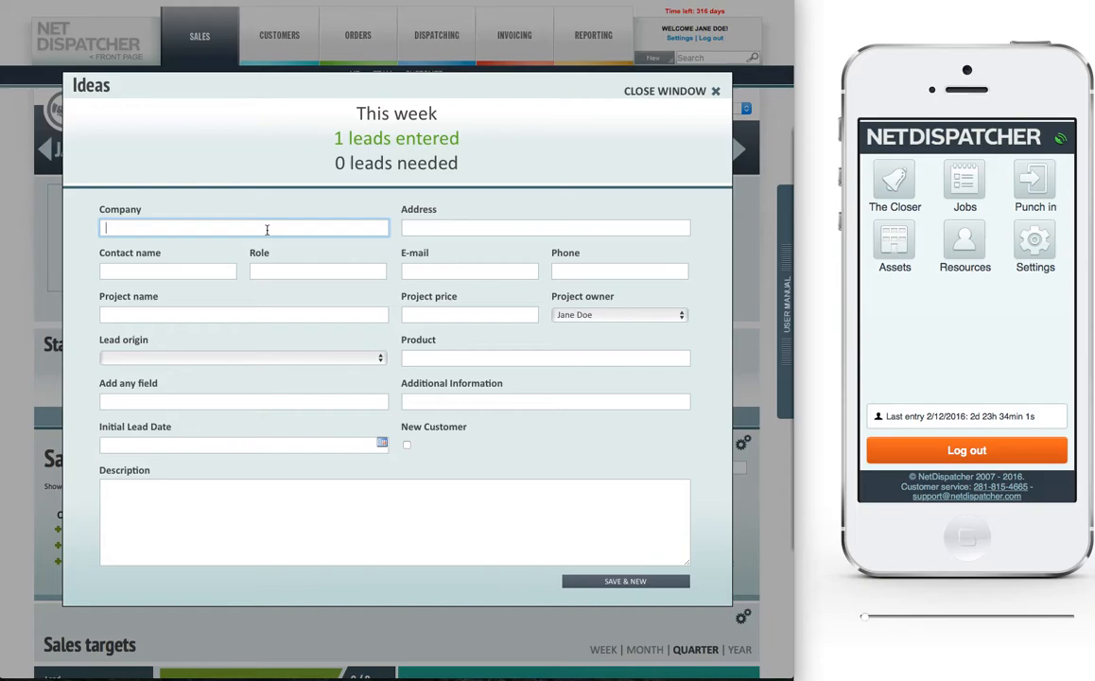
type("abc")
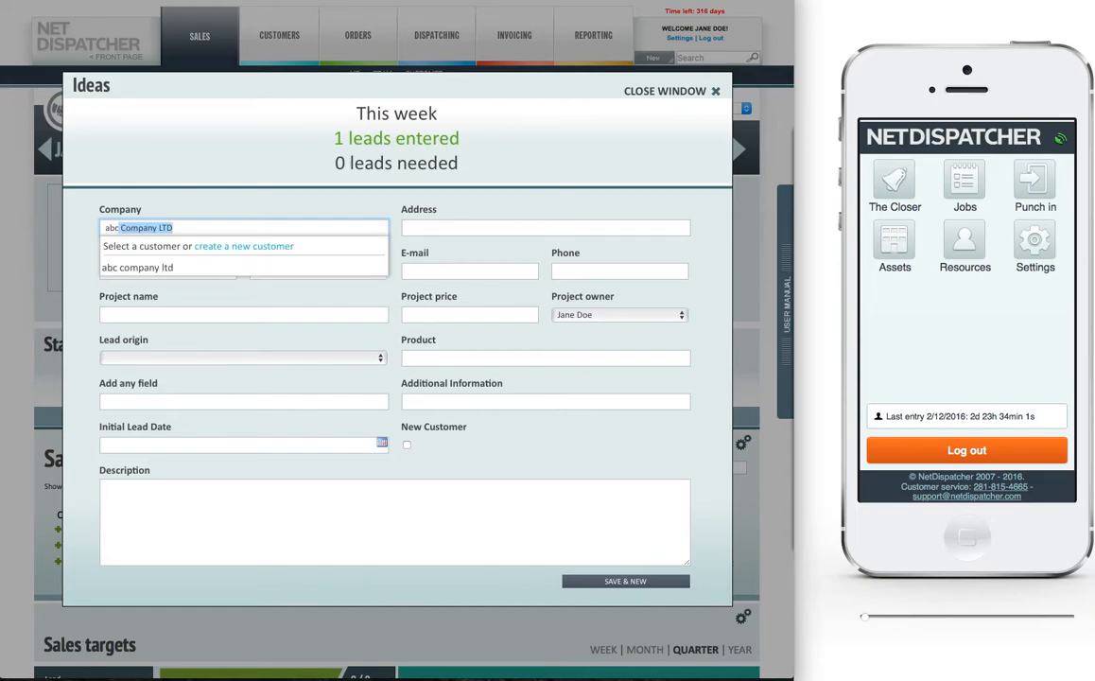
key("BackSpace")
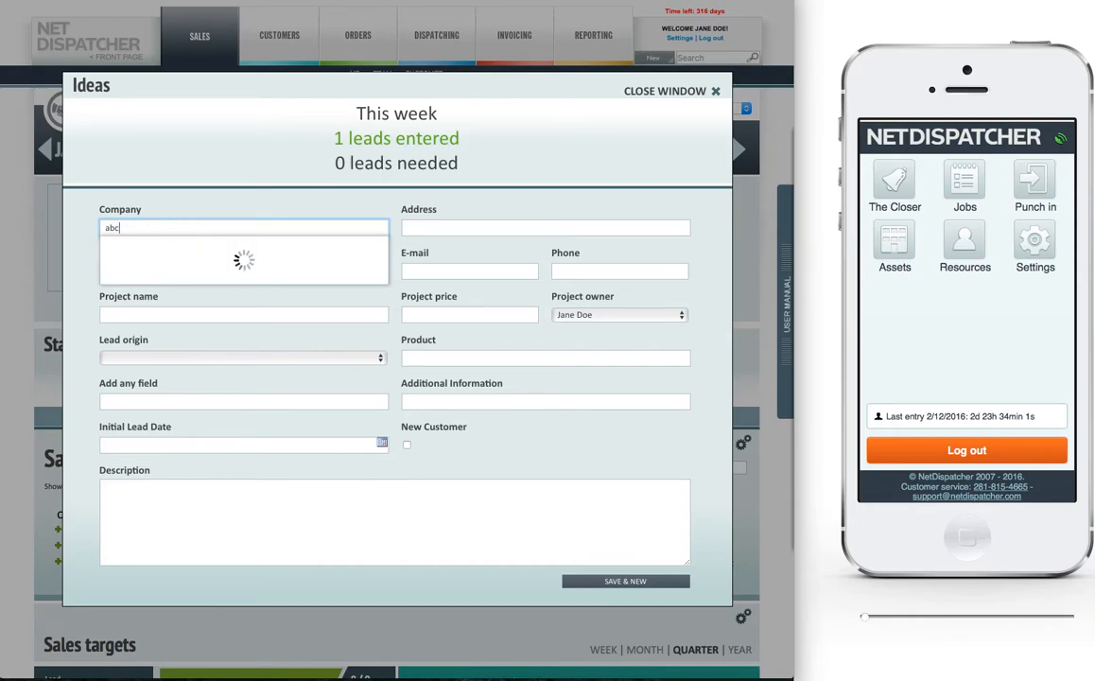
left_click(167, 268)
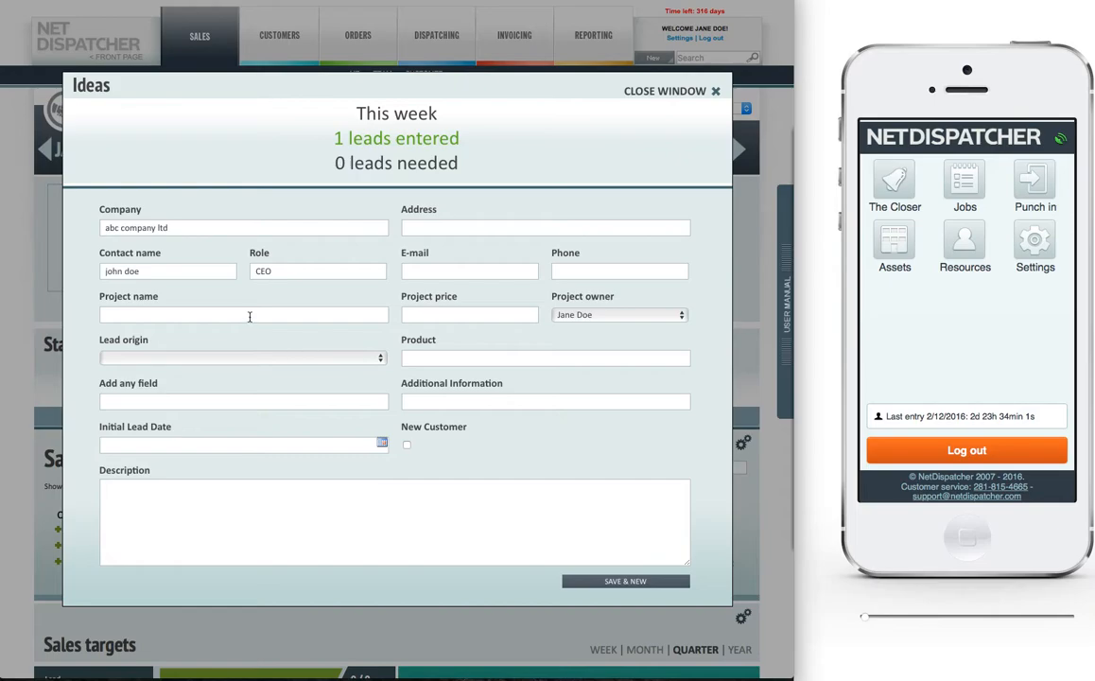
Step: Replace the lead's company with the existing customer Acme Test
left_click_drag(192, 227, 88, 227)
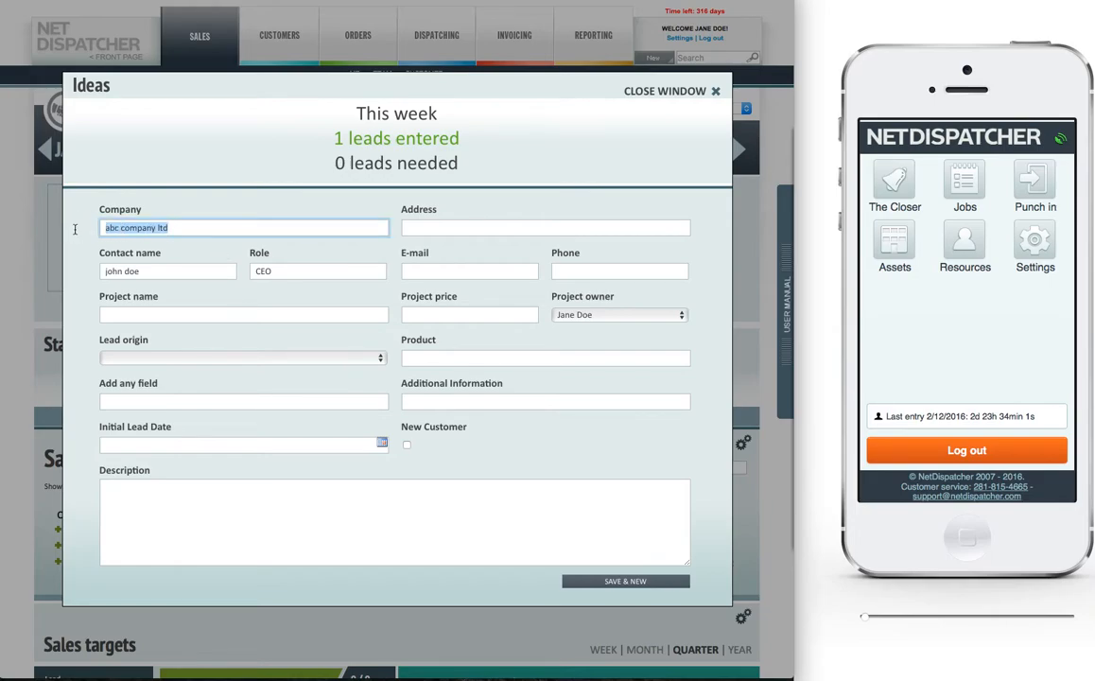
type("acme")
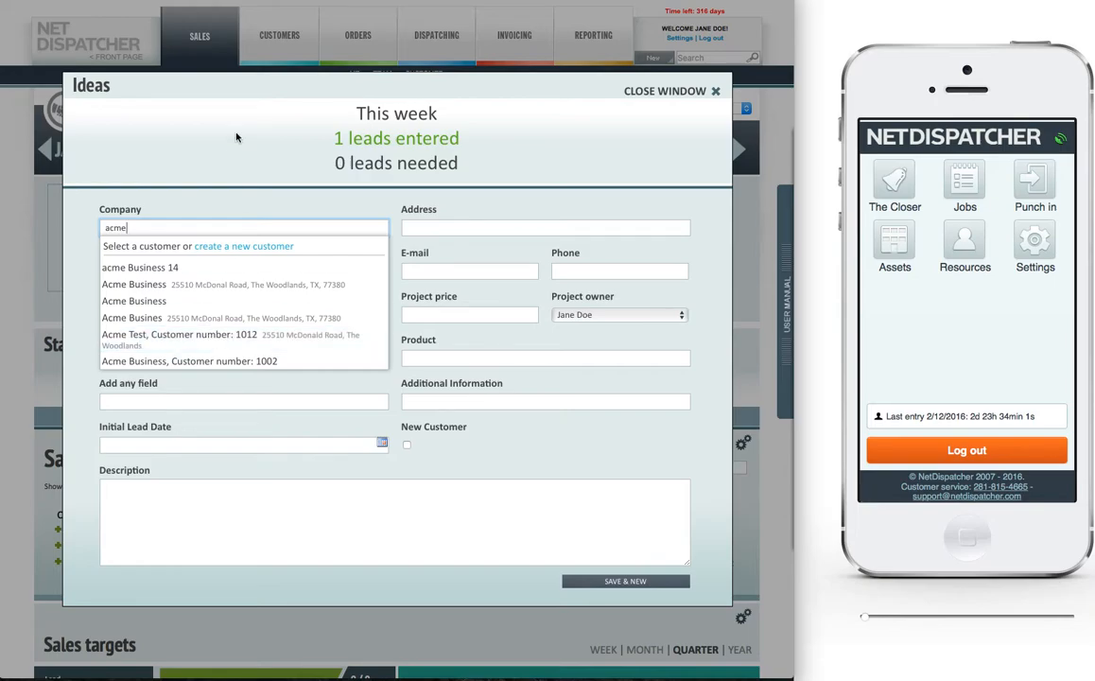
left_click(193, 337)
Step: Enter the contact's full name on the Acme Test lead, save the lead and close the form
triple_click(156, 270)
type("J")
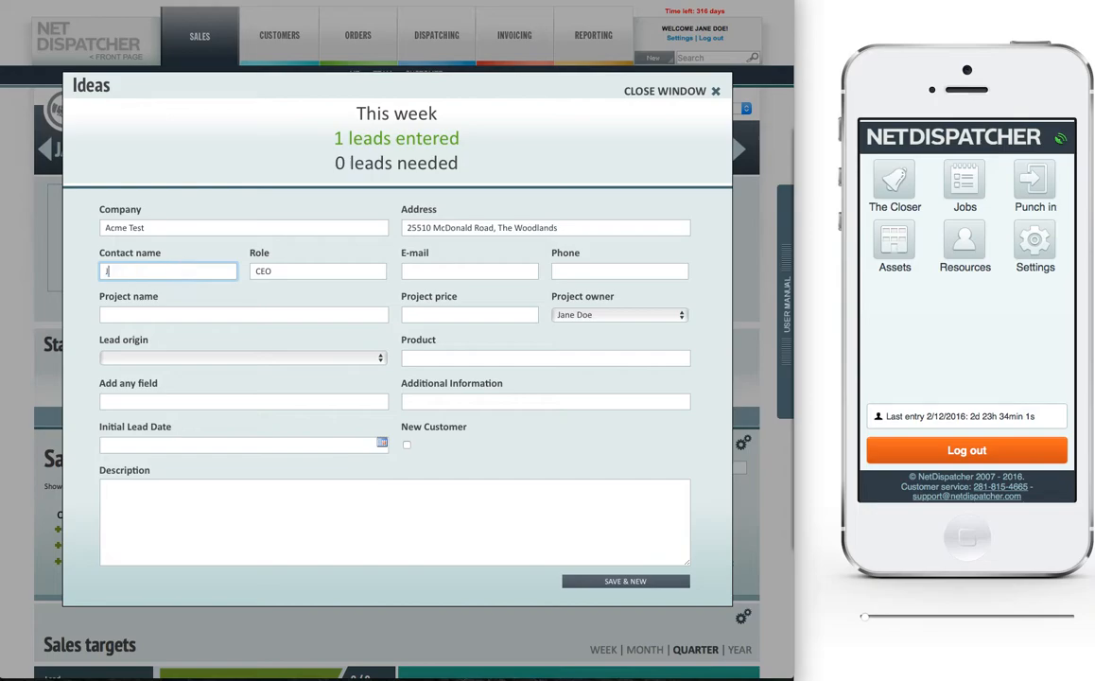
type("ohn Doe")
key("Tab")
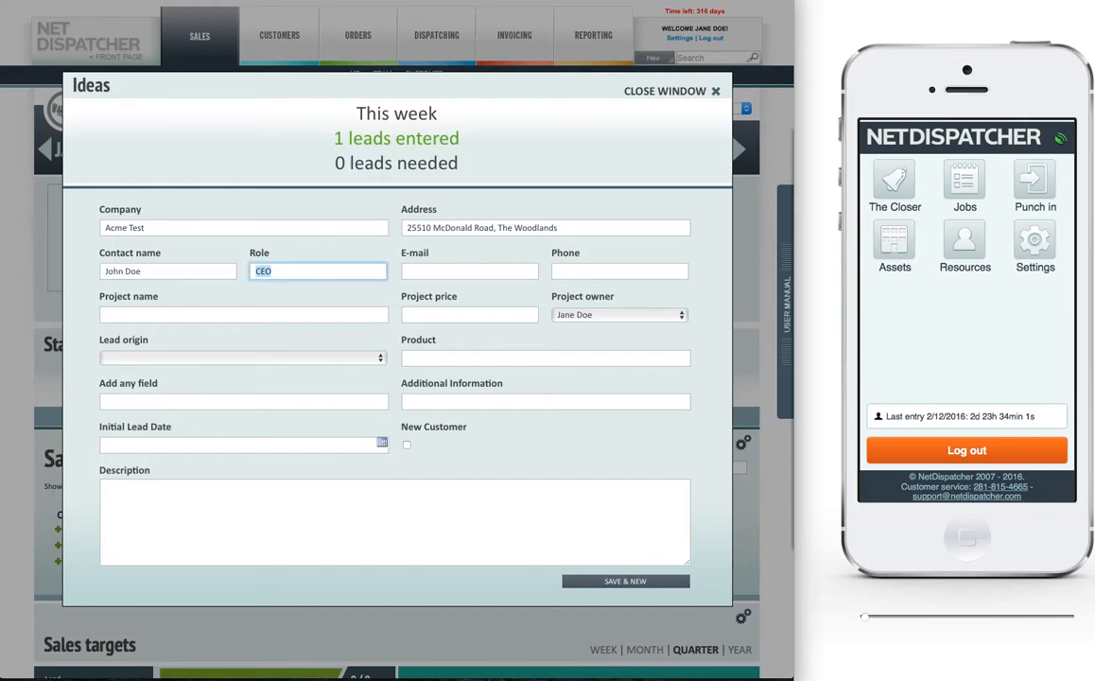
key("Tab")
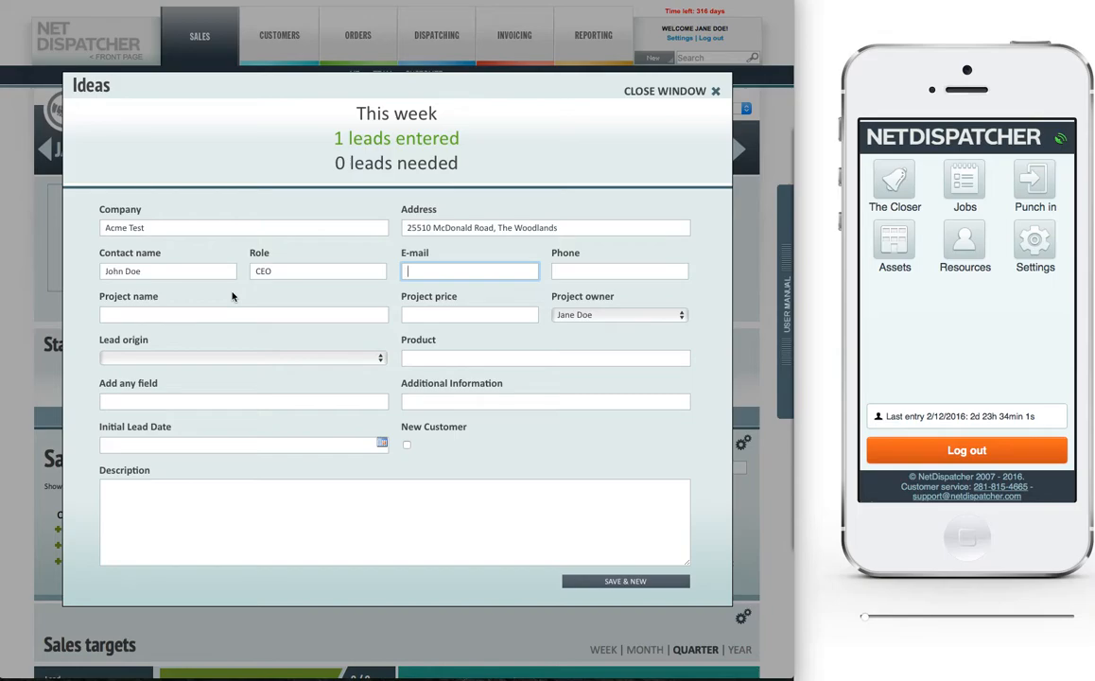
left_click(626, 582)
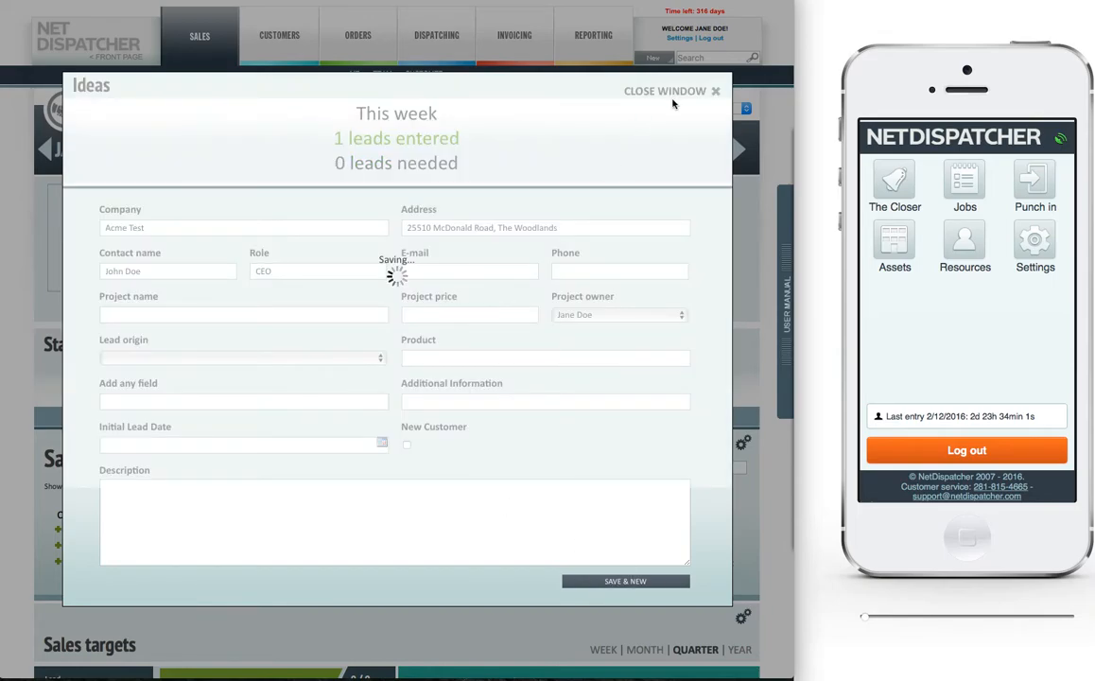
left_click(707, 91)
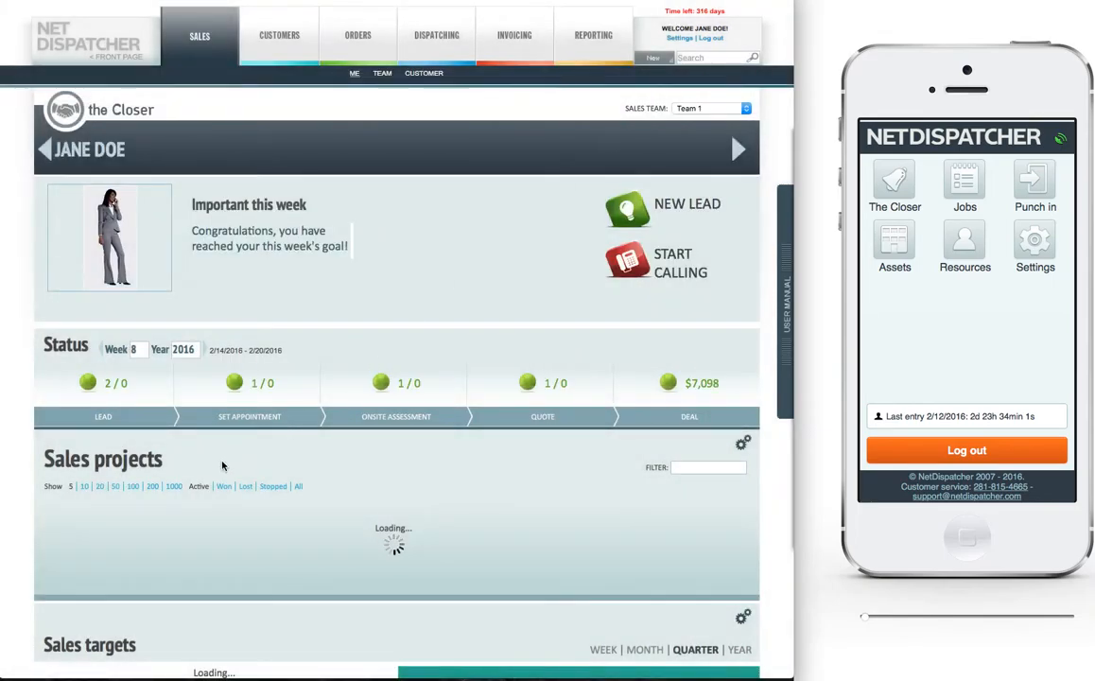
Step: Open the Acme Test sales project and advance its stage through Onsite Assessment to Quote
left_click(137, 528)
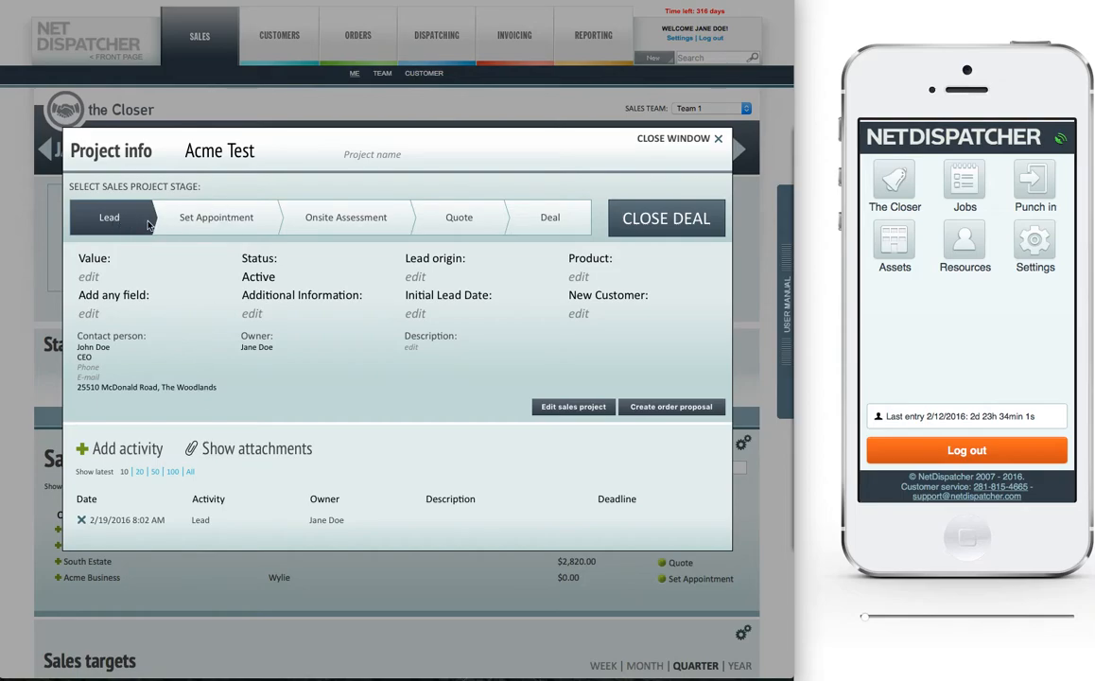
left_click(341, 223)
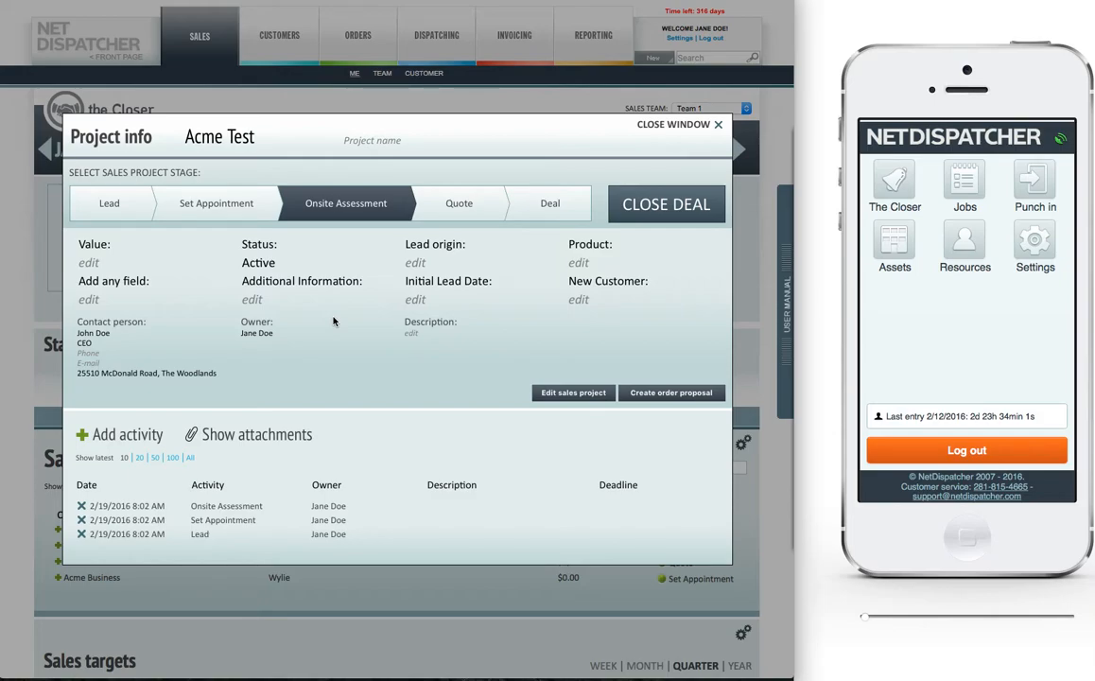
left_click(453, 214)
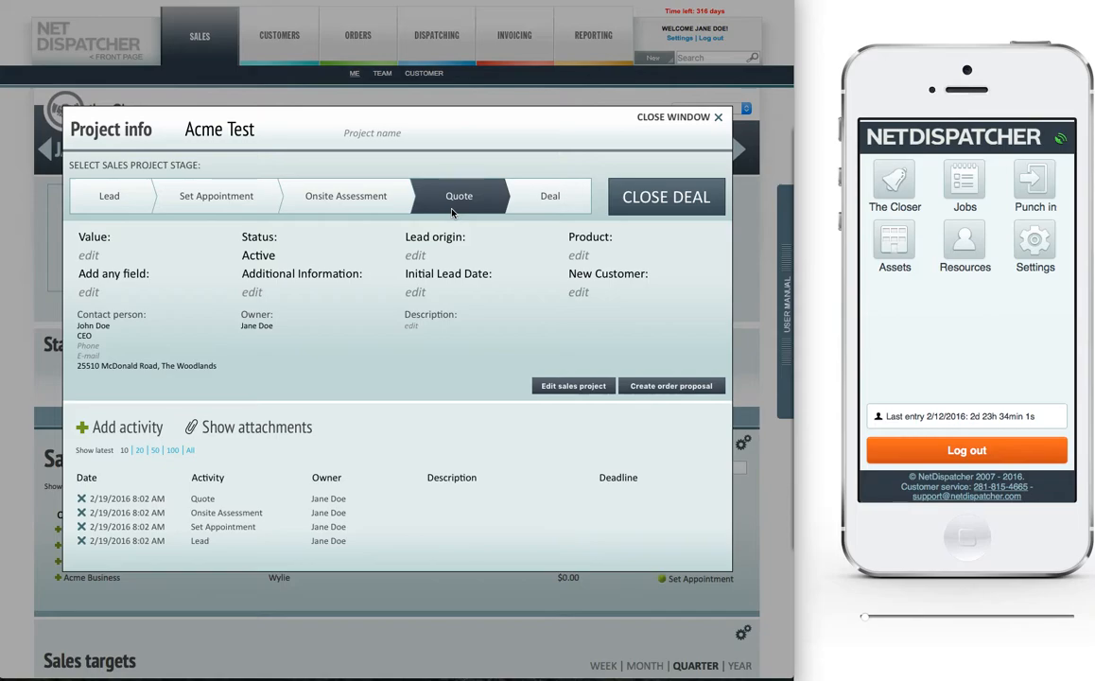
Step: Create an order proposal for Acme Test from the template QUOTE: Kentucky Bluegrass Lawn Care
left_click(664, 387)
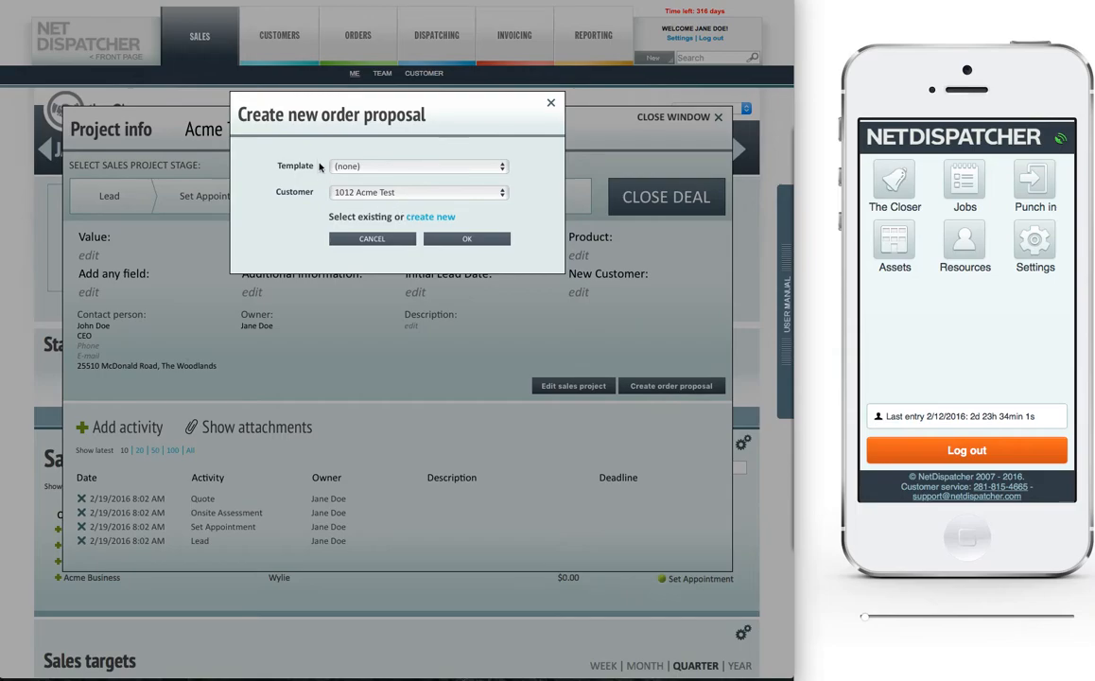
left_click(396, 167)
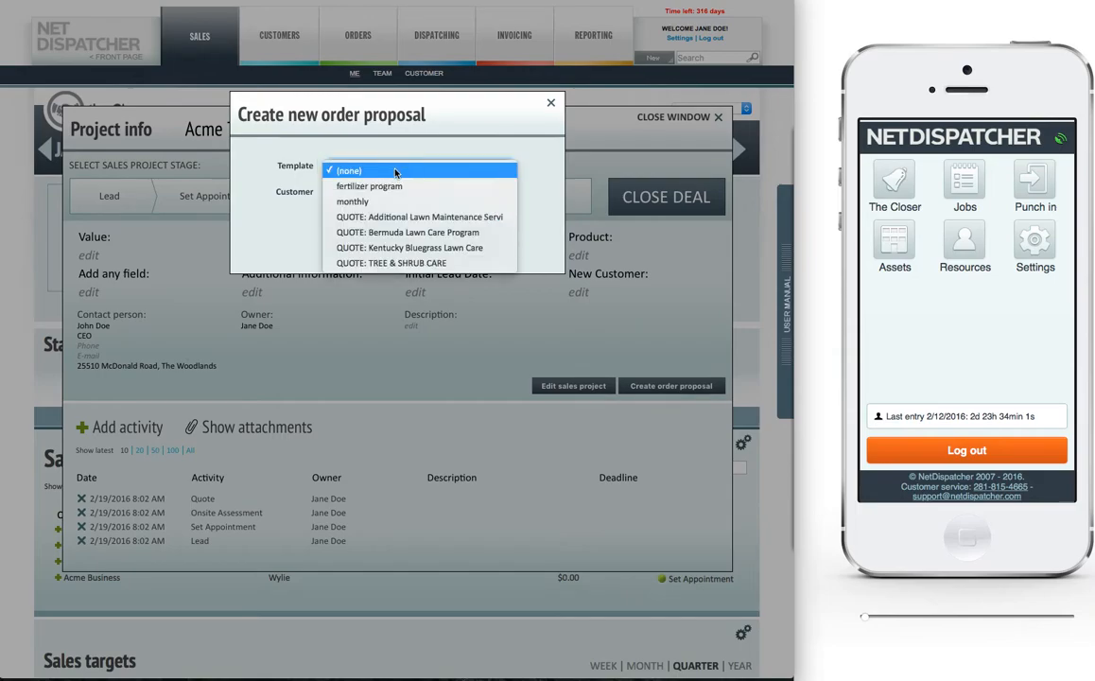
left_click(424, 248)
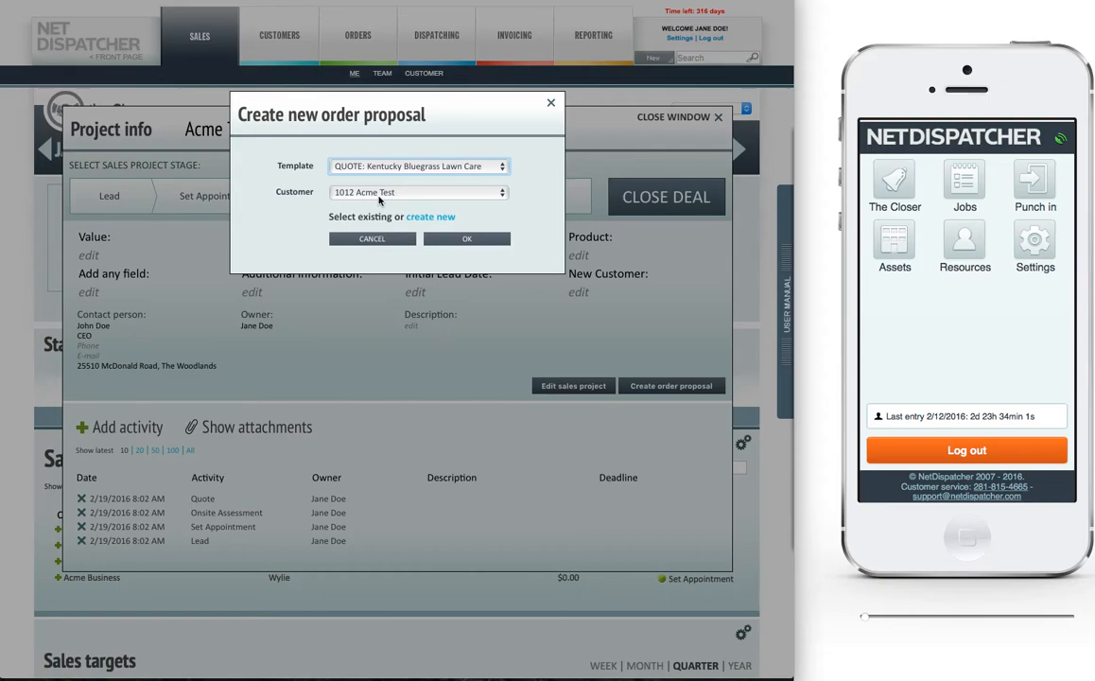
left_click(466, 239)
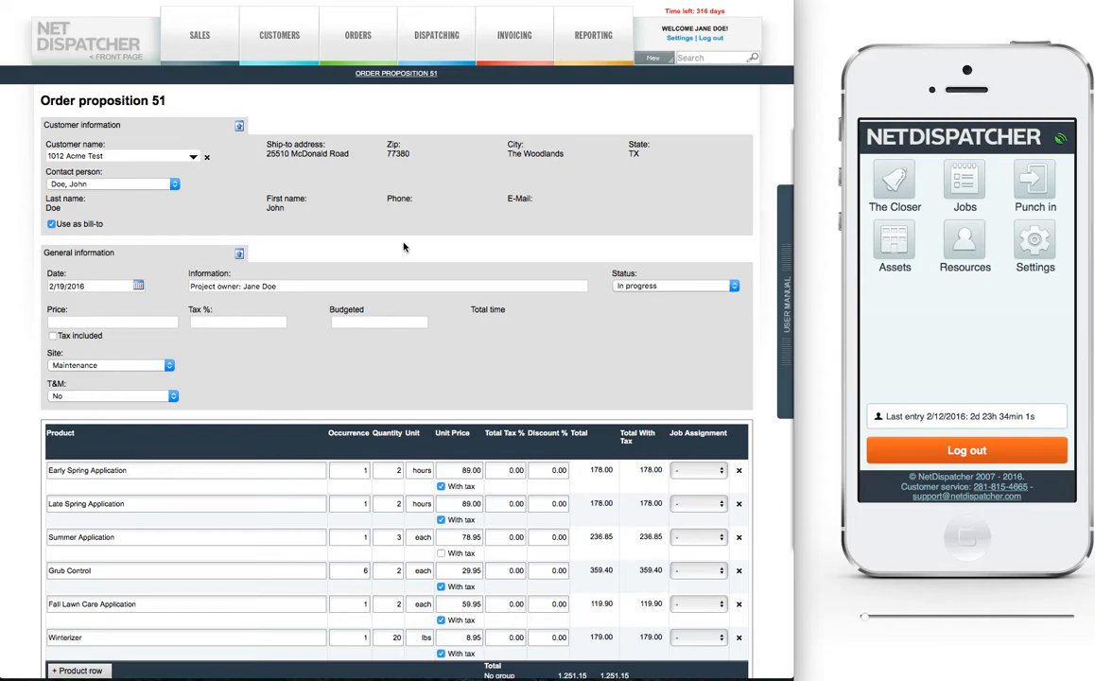
Step: Add a product row named "lawn care" below Winterizer in the order proposal
scroll(403, 247, "down", 3)
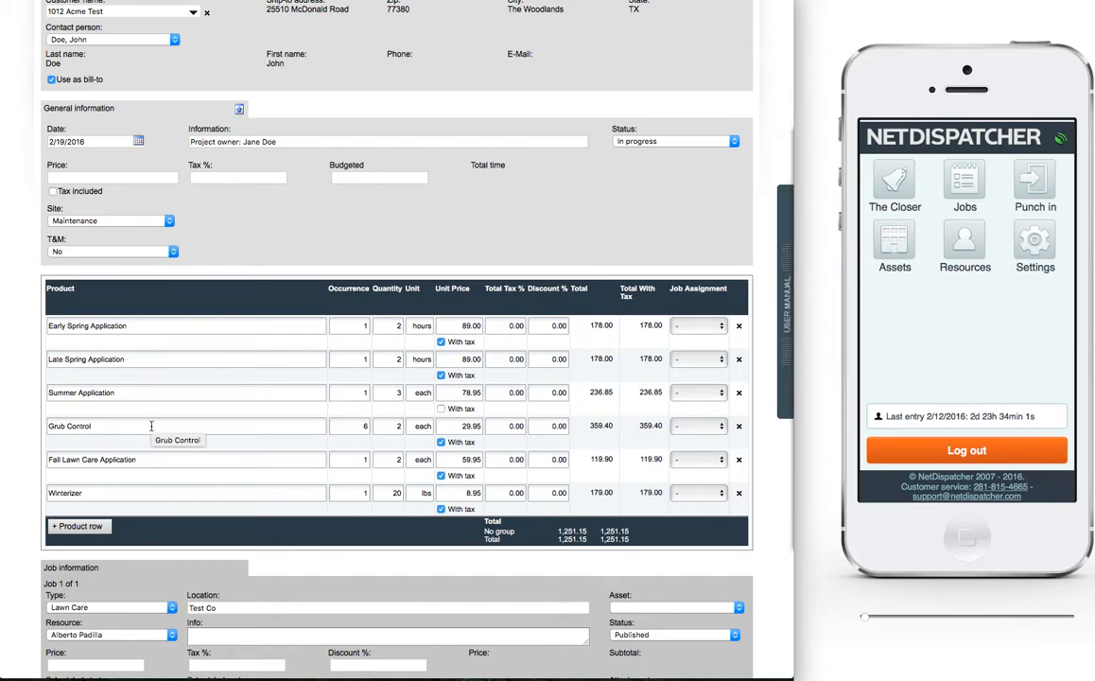
left_click(90, 533)
type("lawn")
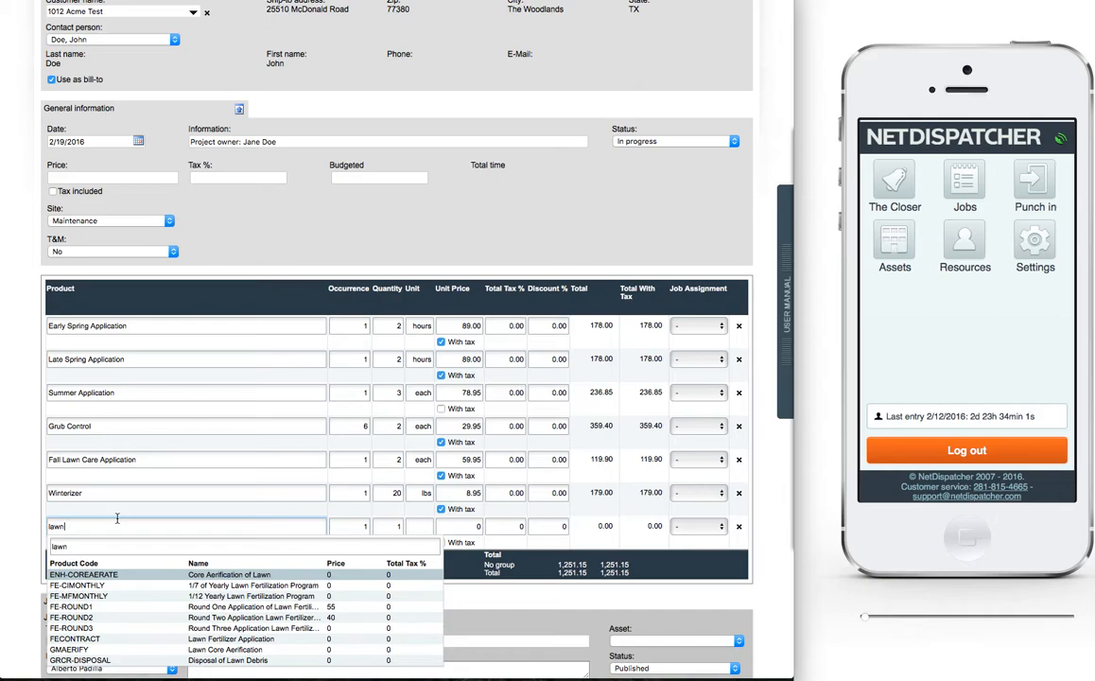
type("care")
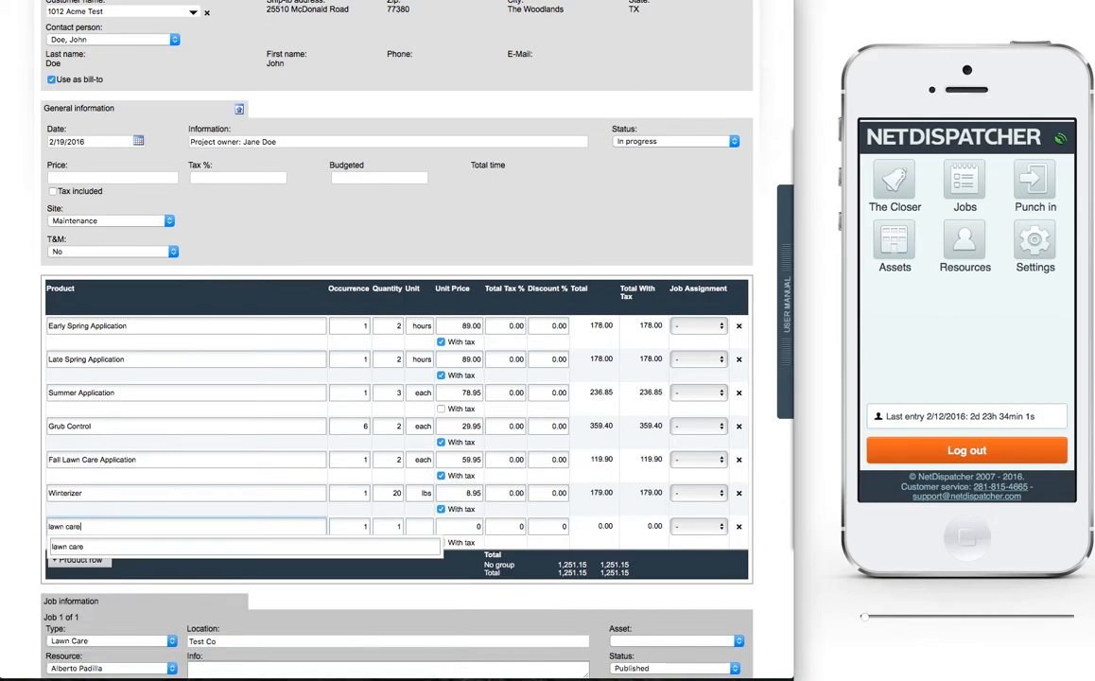
key("Tab")
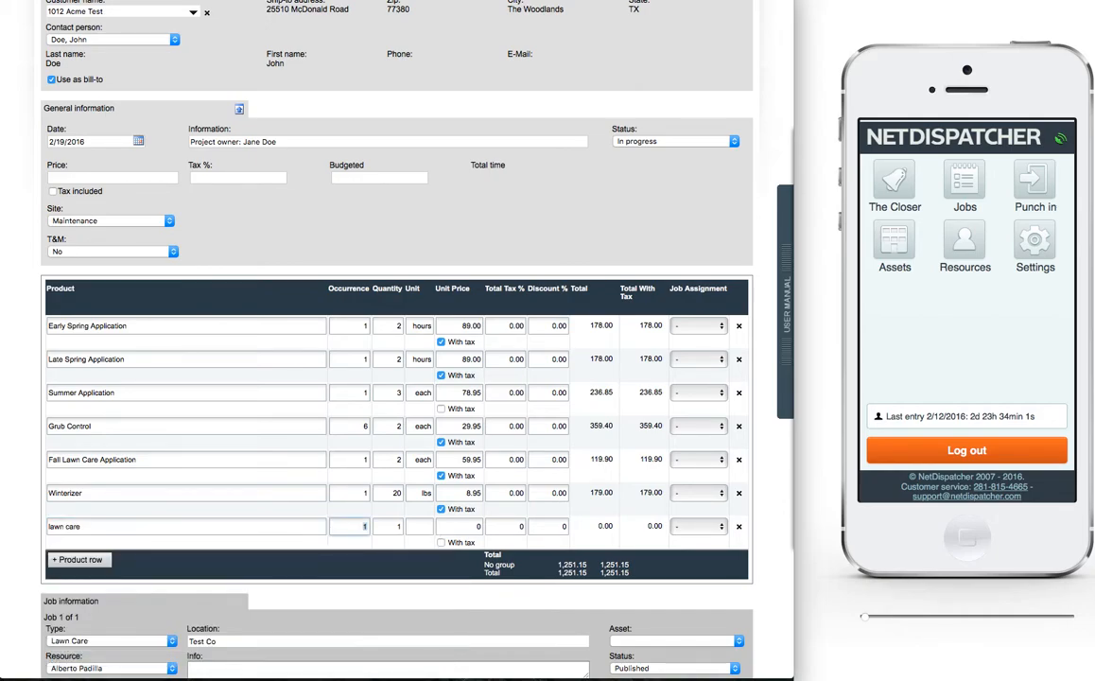
Step: Set the lawn care row to 26 occurrences, quantity 1.5, unit hours and unit price 56
type("26")
key("Tab")
key("Tab")
key("shift+Tab")
type("1.5")
key("Tab")
type("hours")
key("Tab")
type("56")
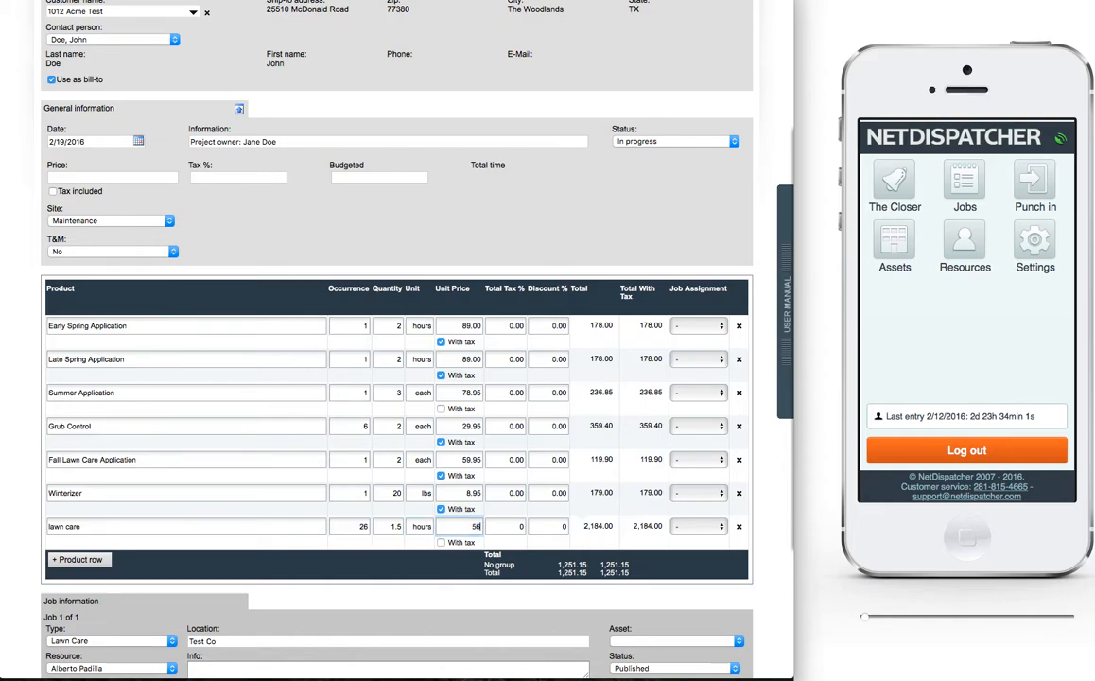
left_click(384, 565)
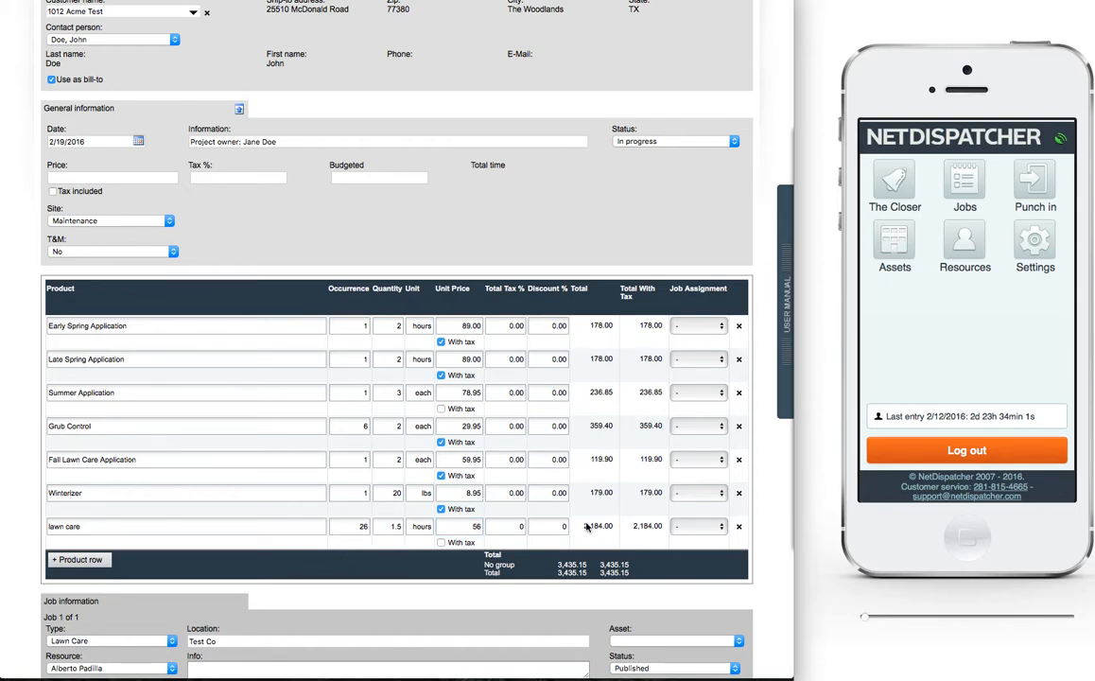
Step: Print the proposal with the Kentucky Bluegrass Lawn Care report, accepting the sales project price update, and close the preview and print dialog
scroll(400, 419, "down", 5)
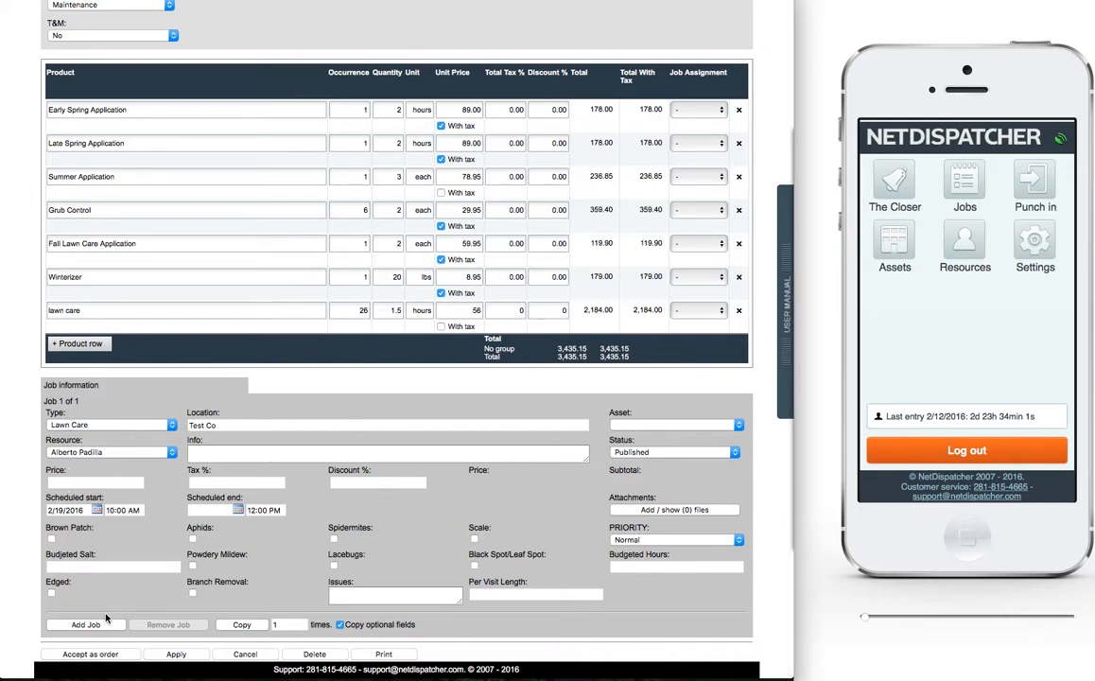
left_click(381, 658)
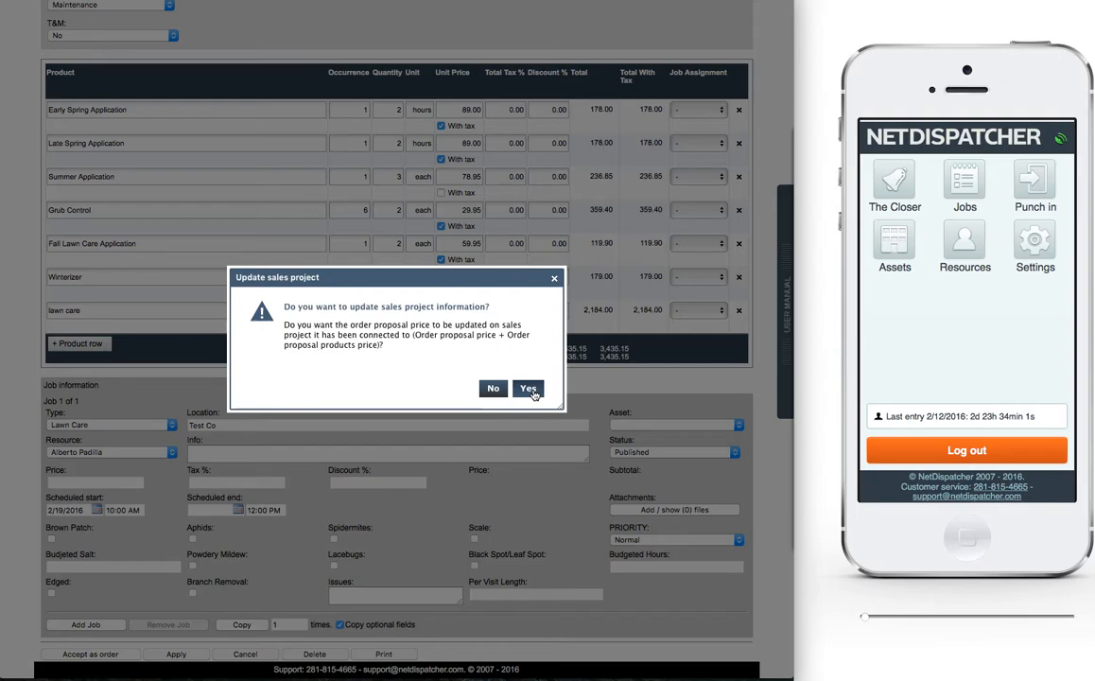
left_click(529, 390)
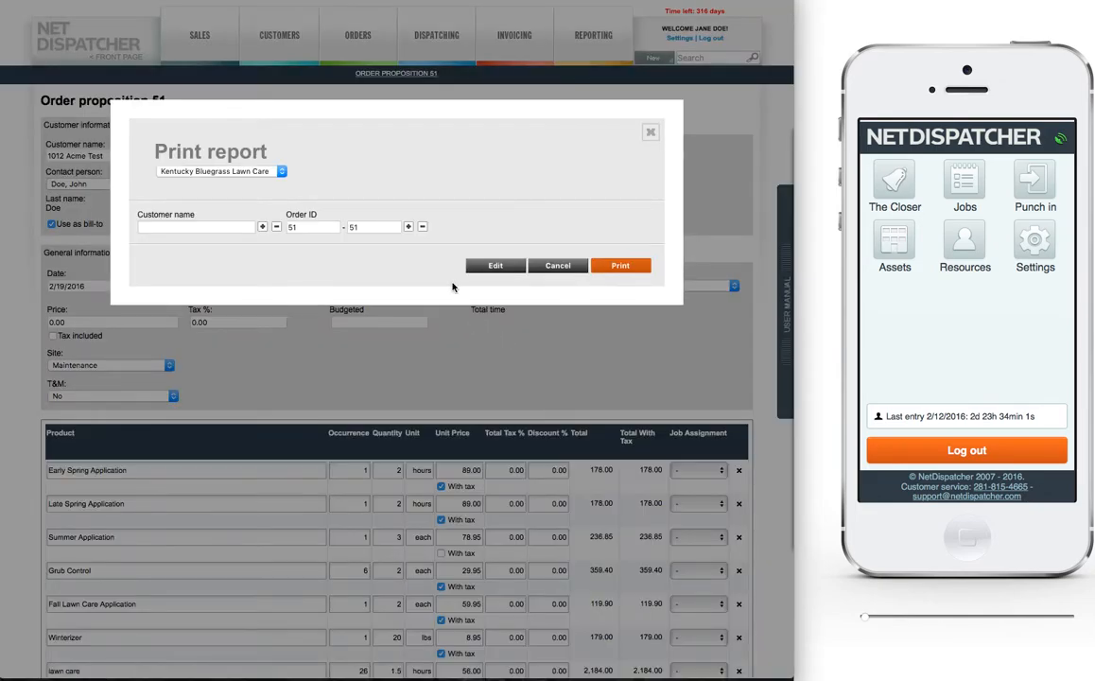
left_click(250, 171)
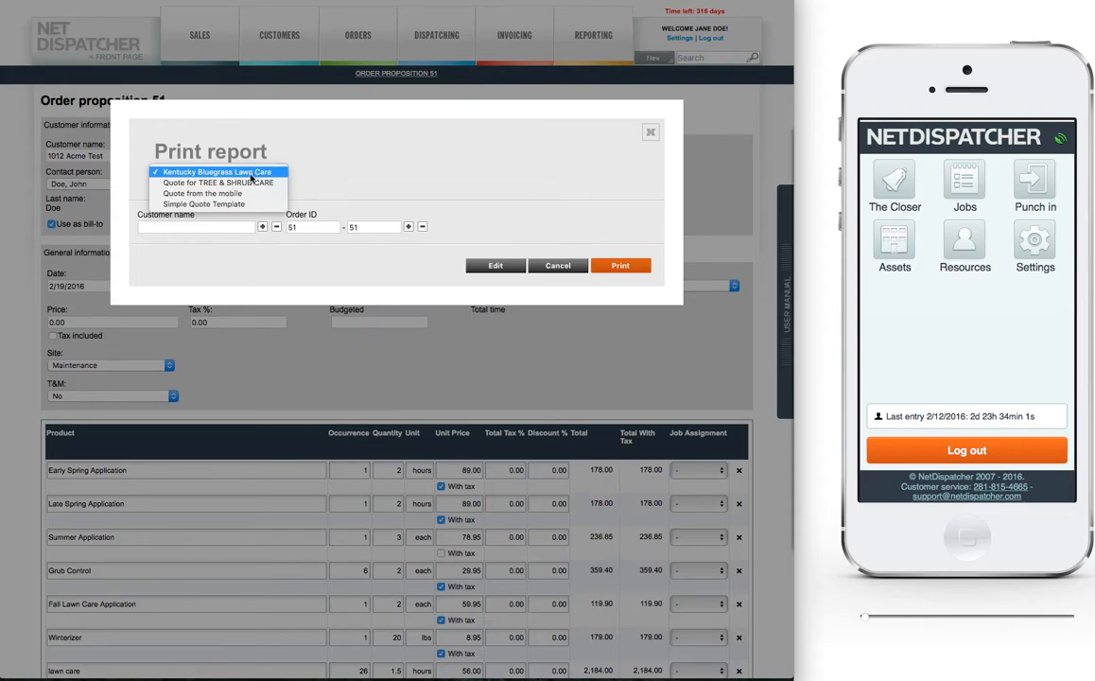
left_click(384, 177)
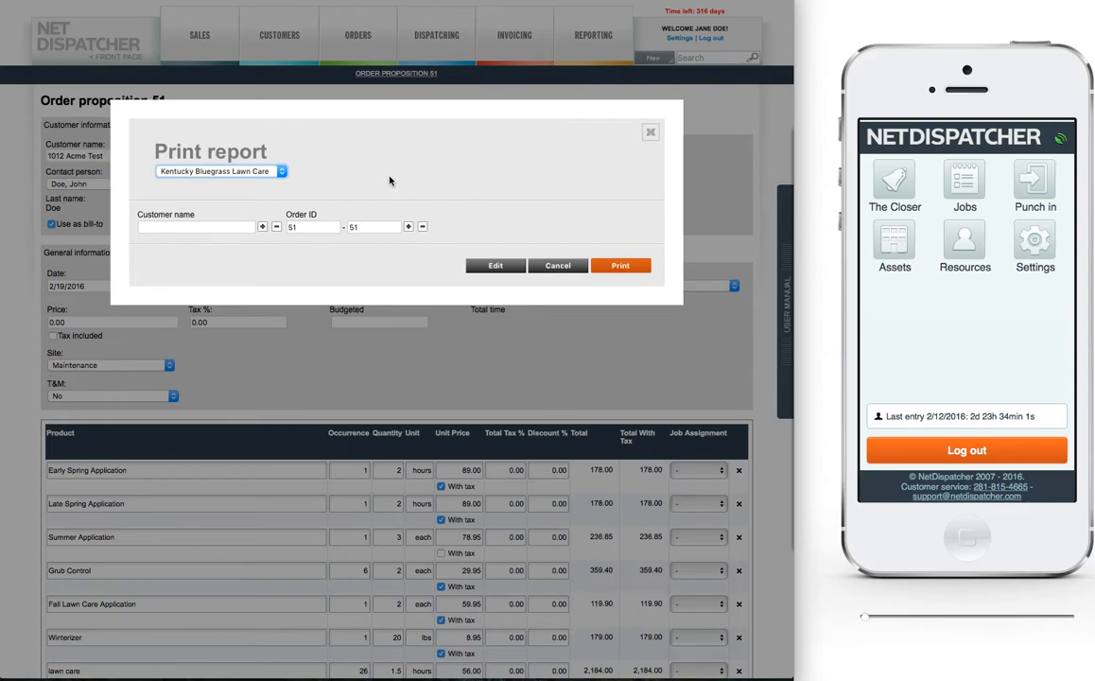
left_click(619, 265)
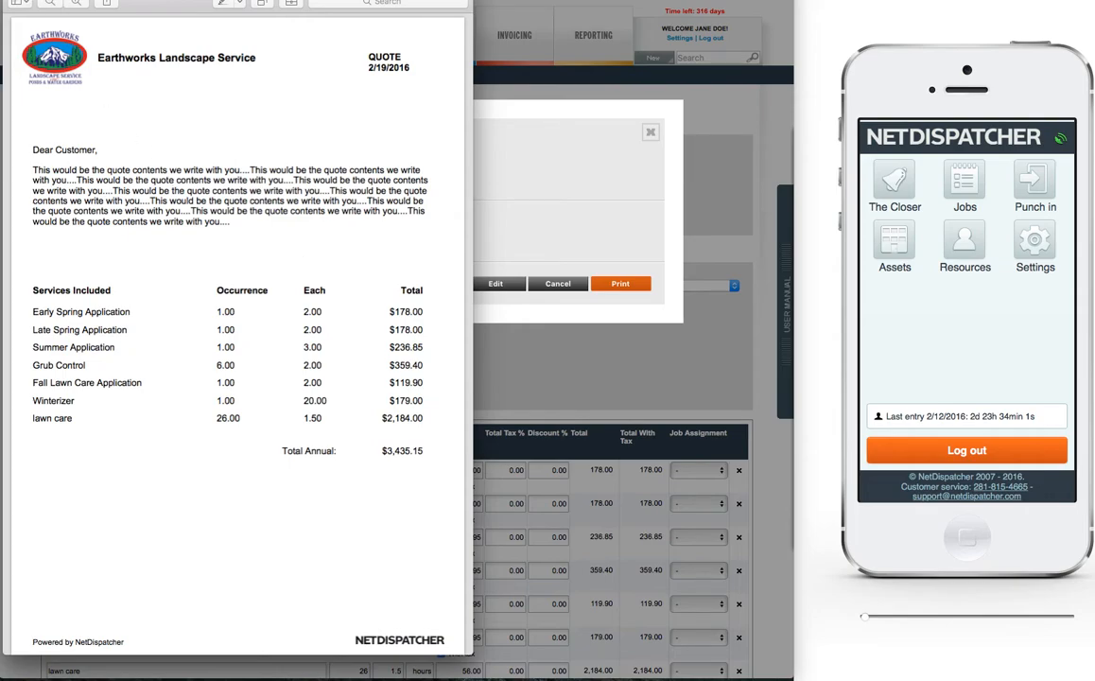
left_click(13, 1)
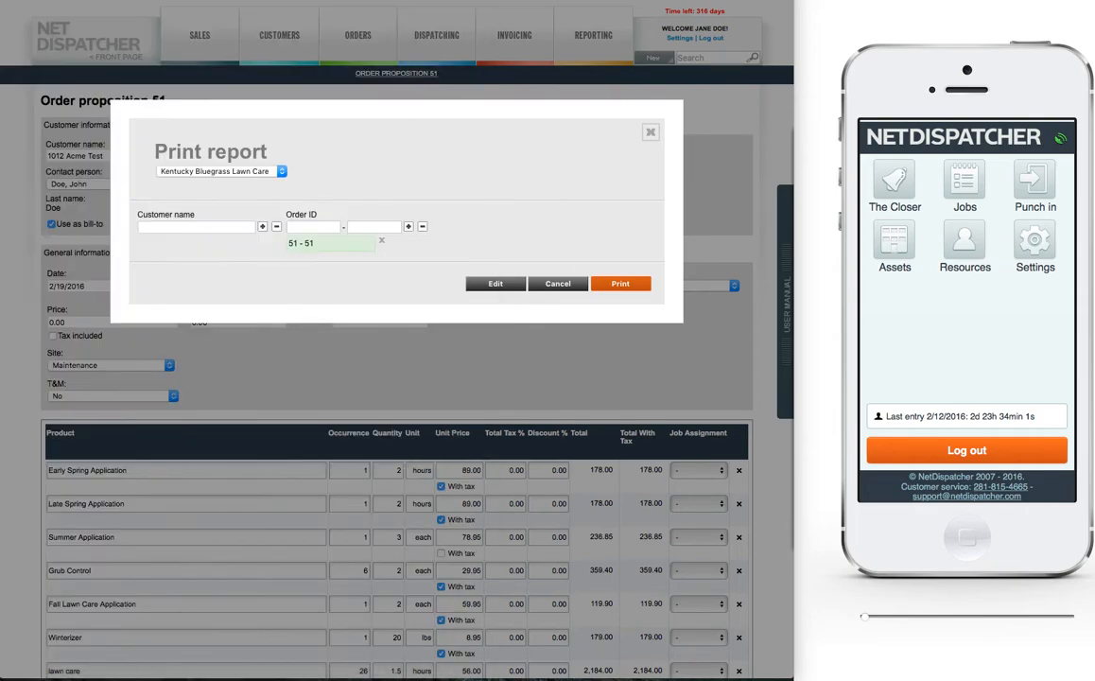
left_click(650, 135)
Step: Save the order proposal and accept updating the price on its connected sales project
scroll(393, 373, "down", 8)
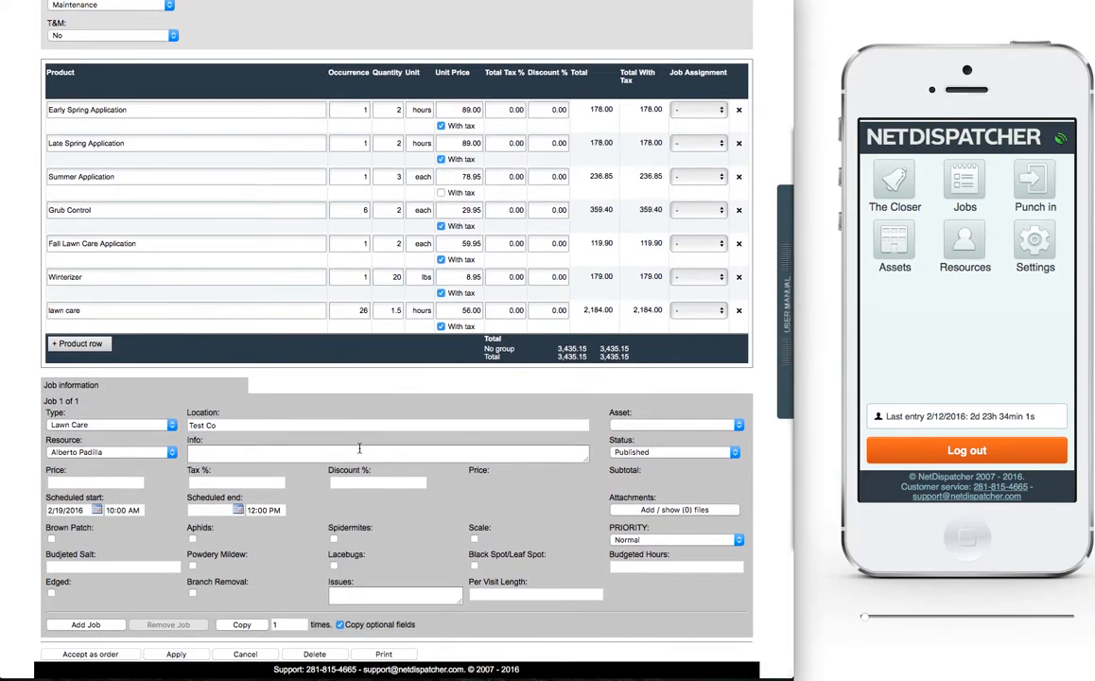
left_click(176, 653)
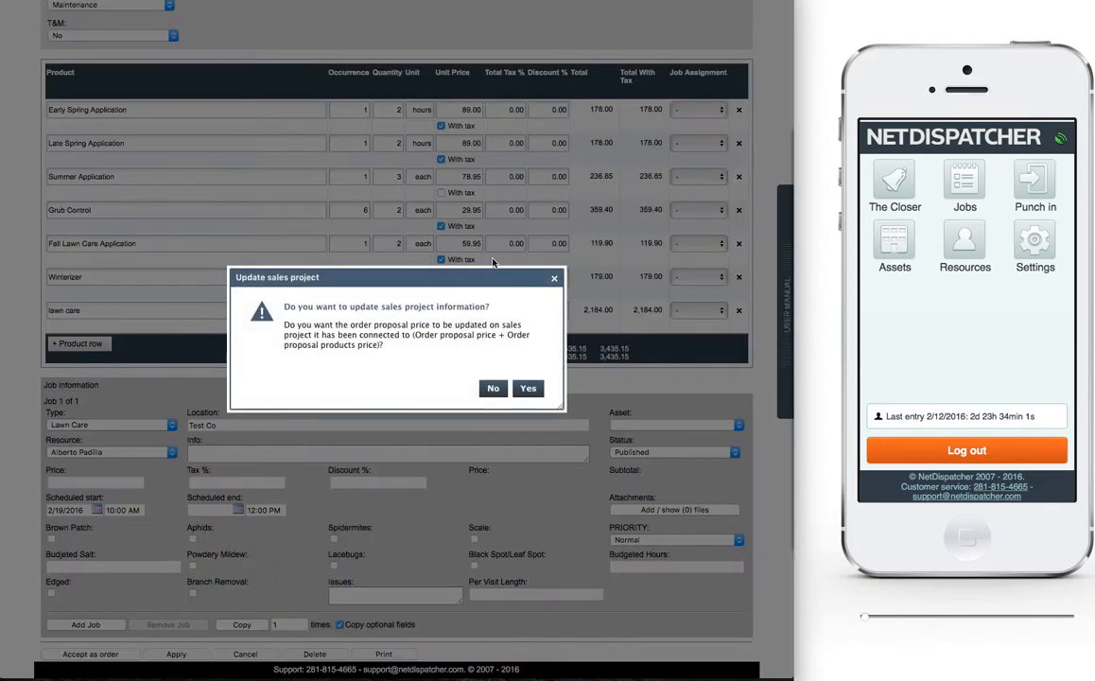
left_click(527, 388)
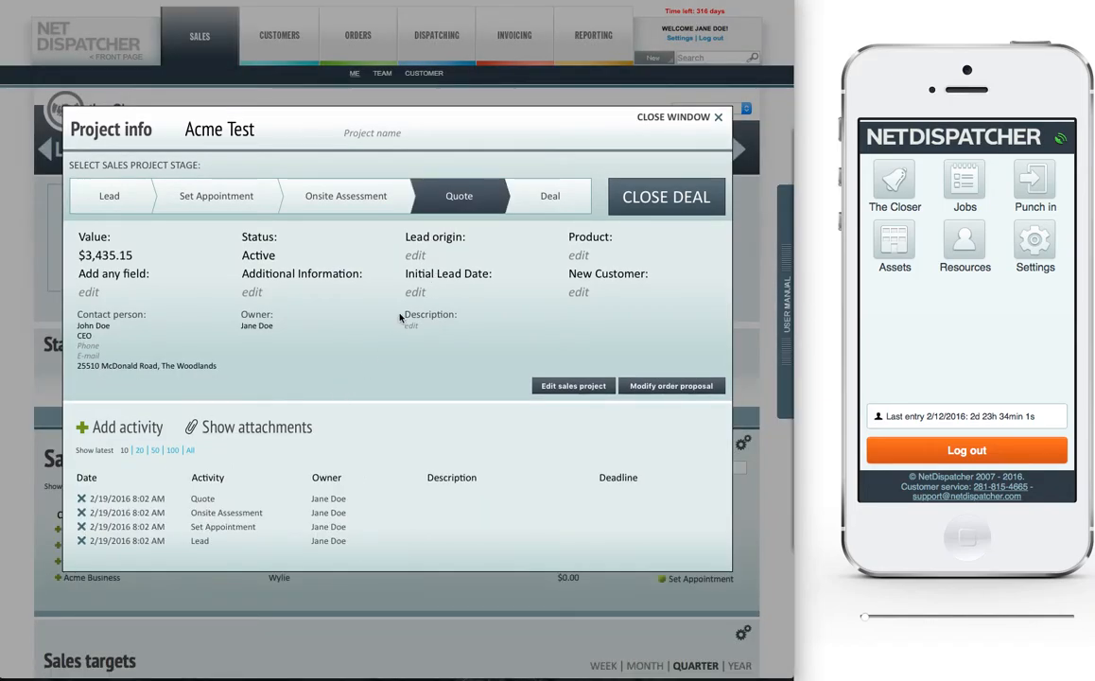
Step: Attach Kentucky_Bluegrass_Lawn_Care-4.pdf from Downloads to the Acme Test project's Quote activity, save it and close the project window
left_click(331, 502)
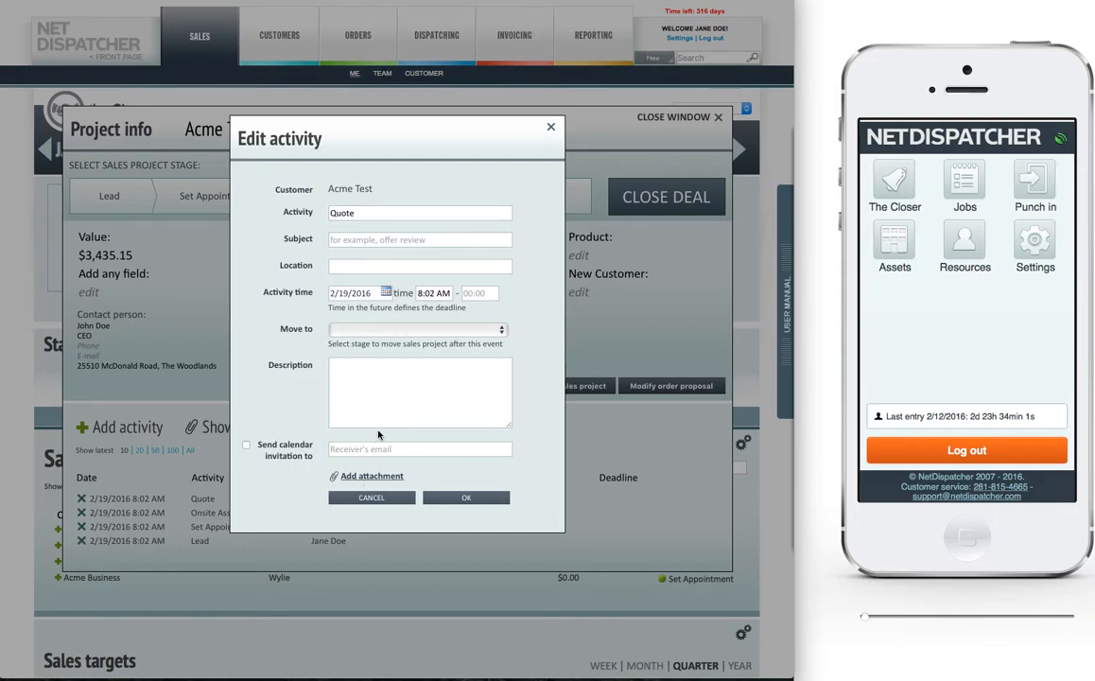
left_click(368, 475)
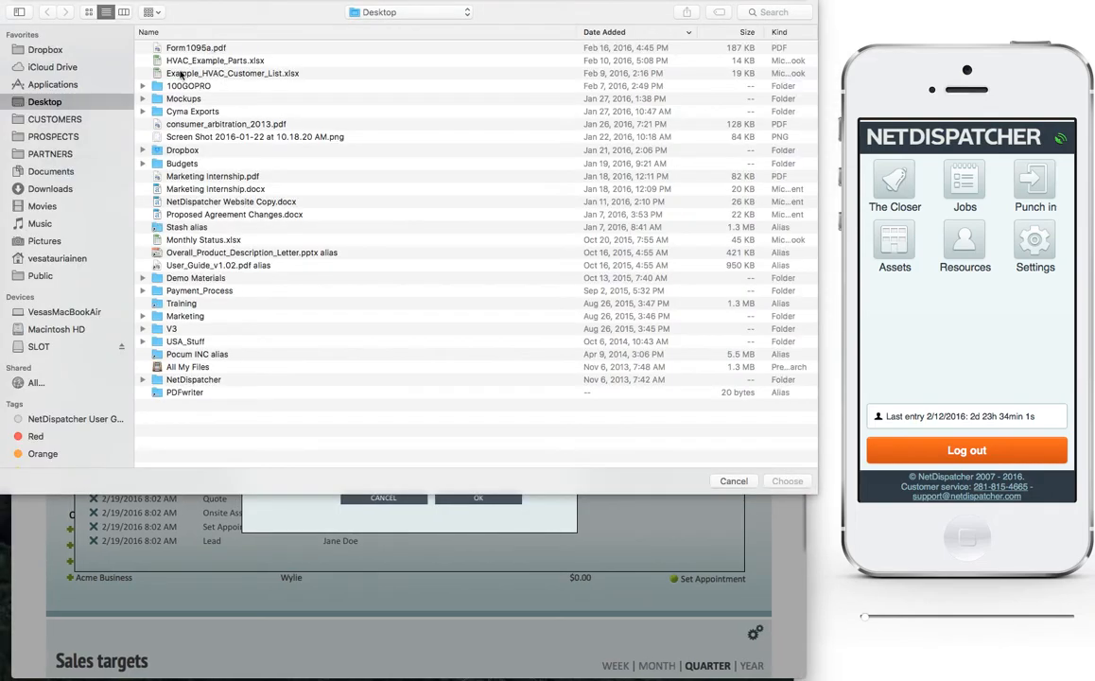
left_click(42, 189)
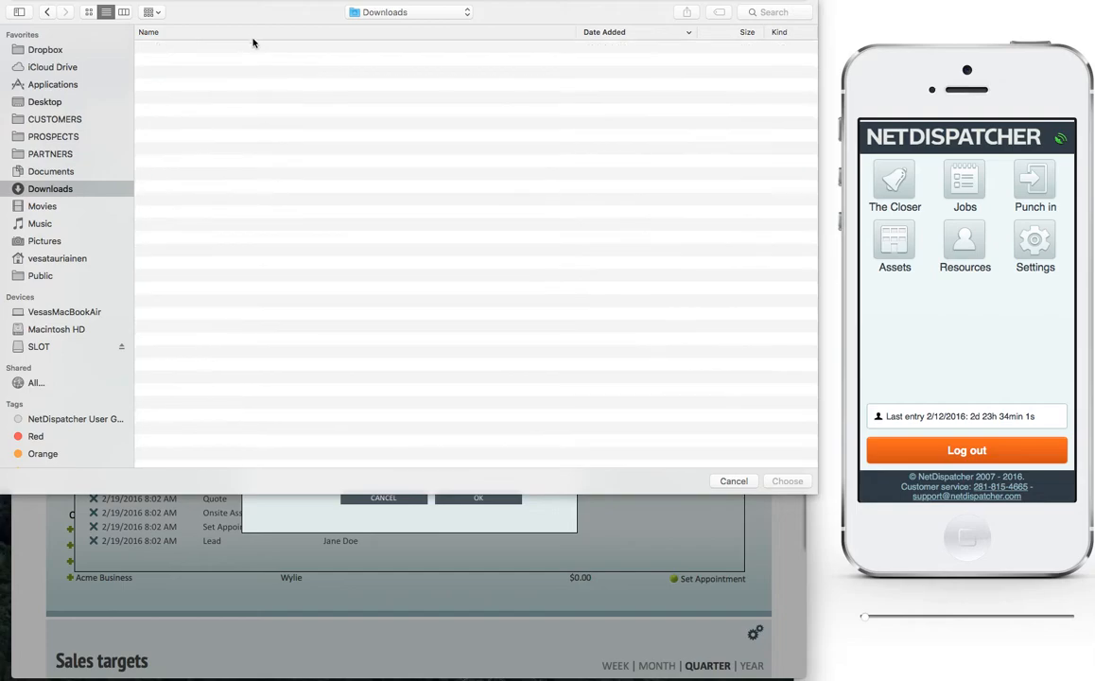
double_click(194, 44)
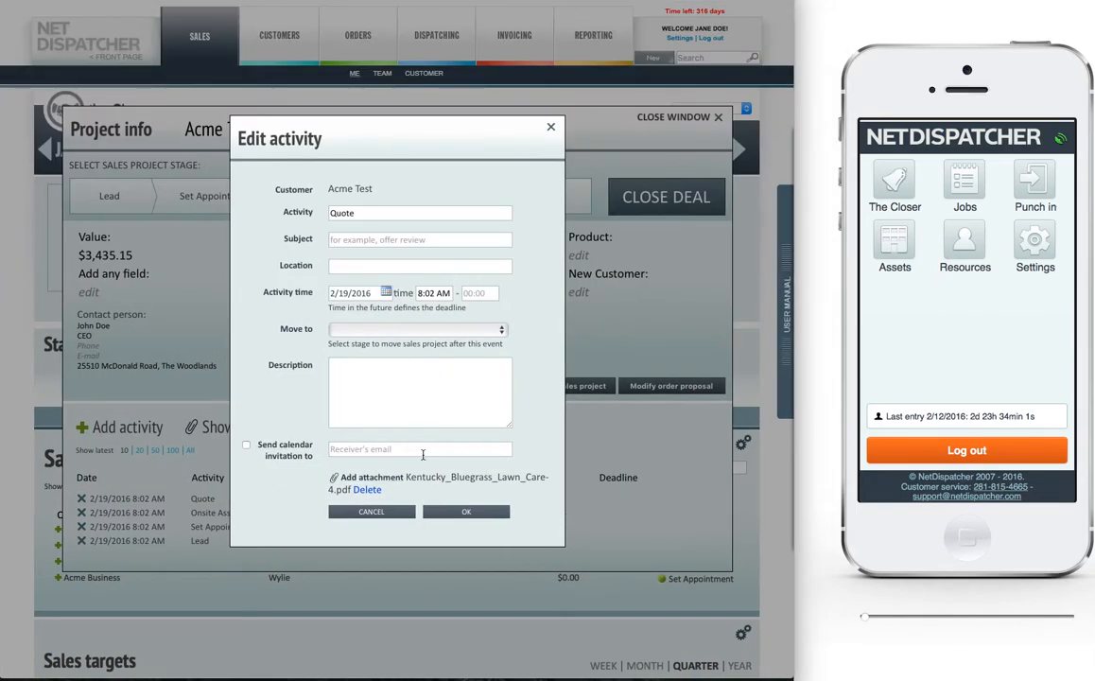
left_click(464, 510)
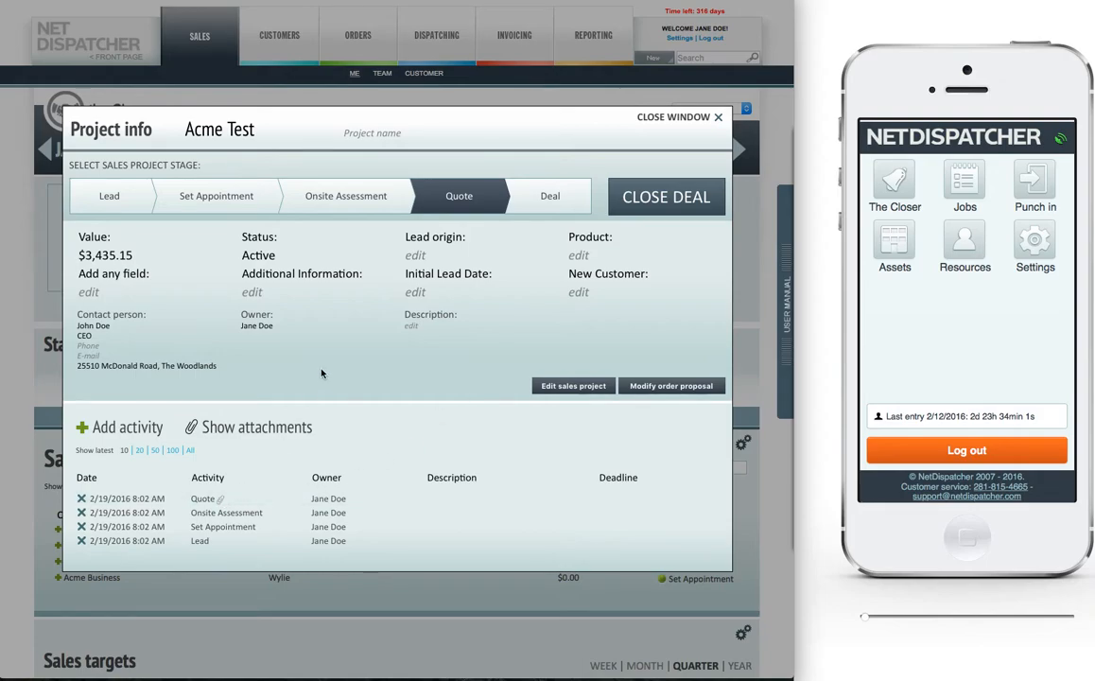
left_click(662, 118)
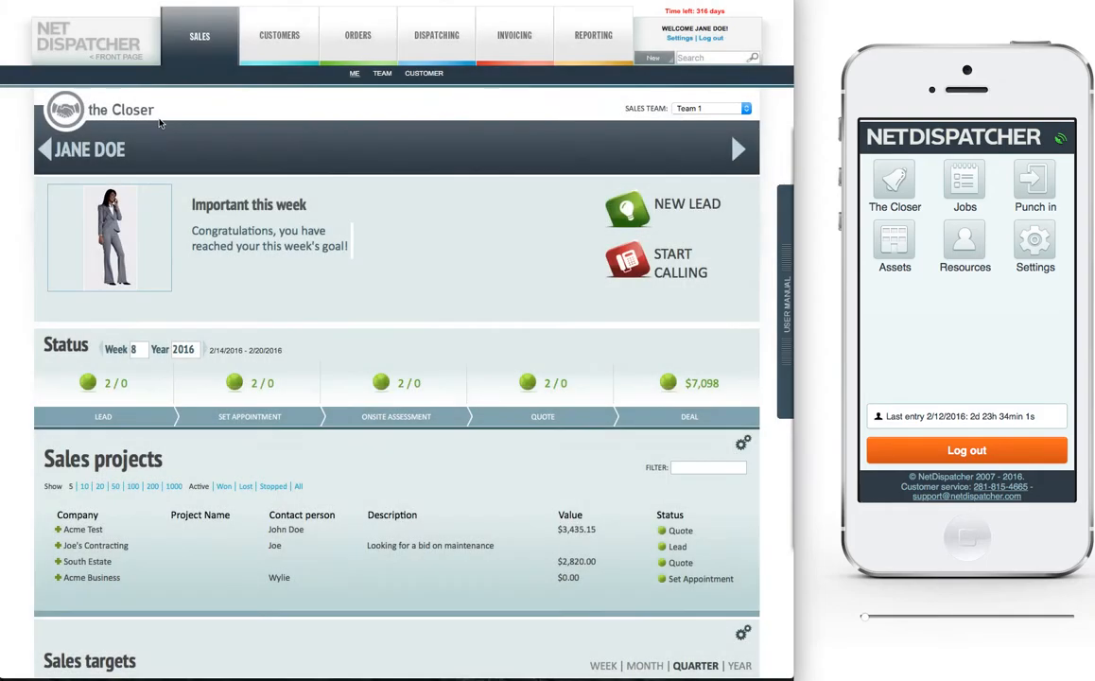
Step: Find the Acme Test sales project by filtering for "acme", advance it to Deal and mark it as won
left_click(115, 55)
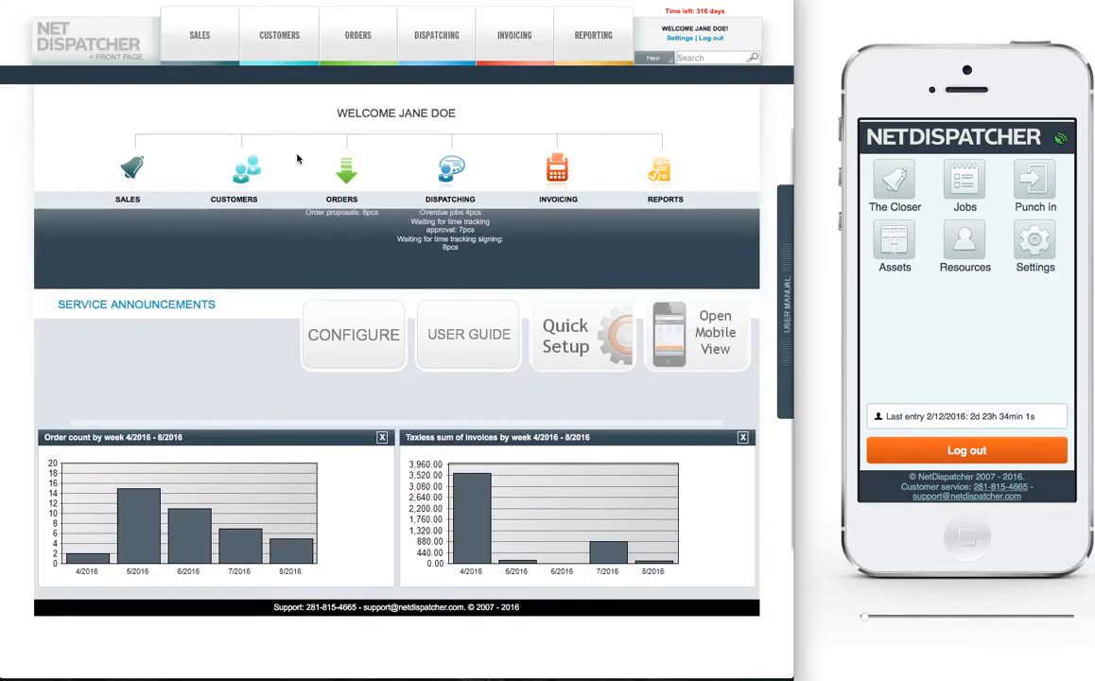
mouse_move(196, 37)
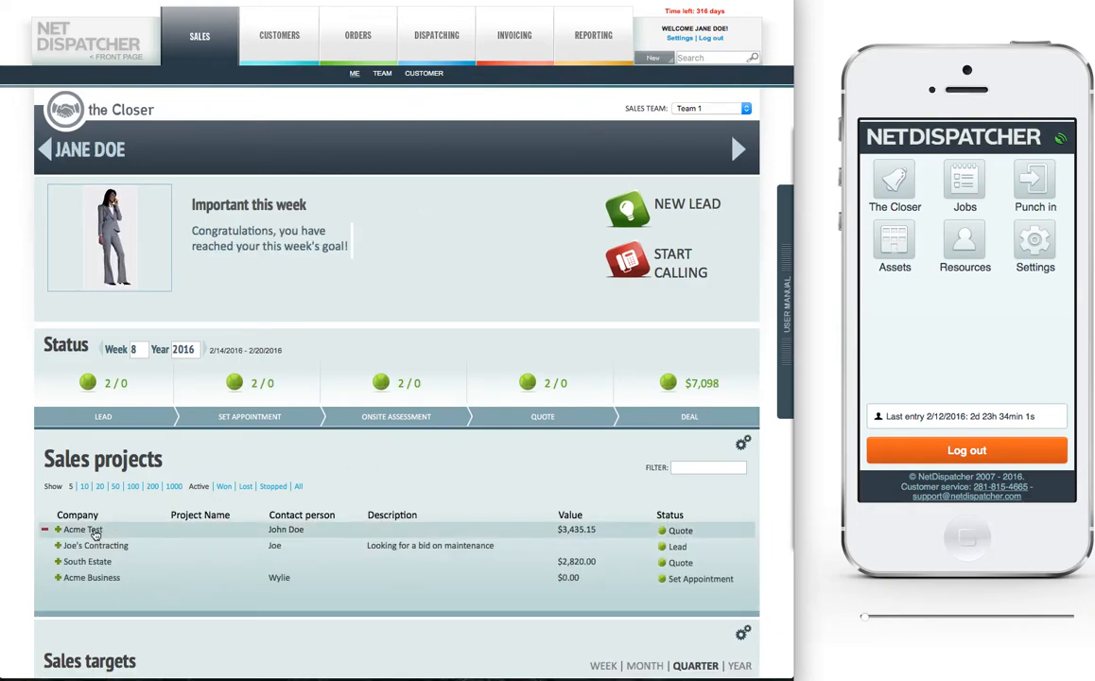
left_click(690, 467)
type("acme")
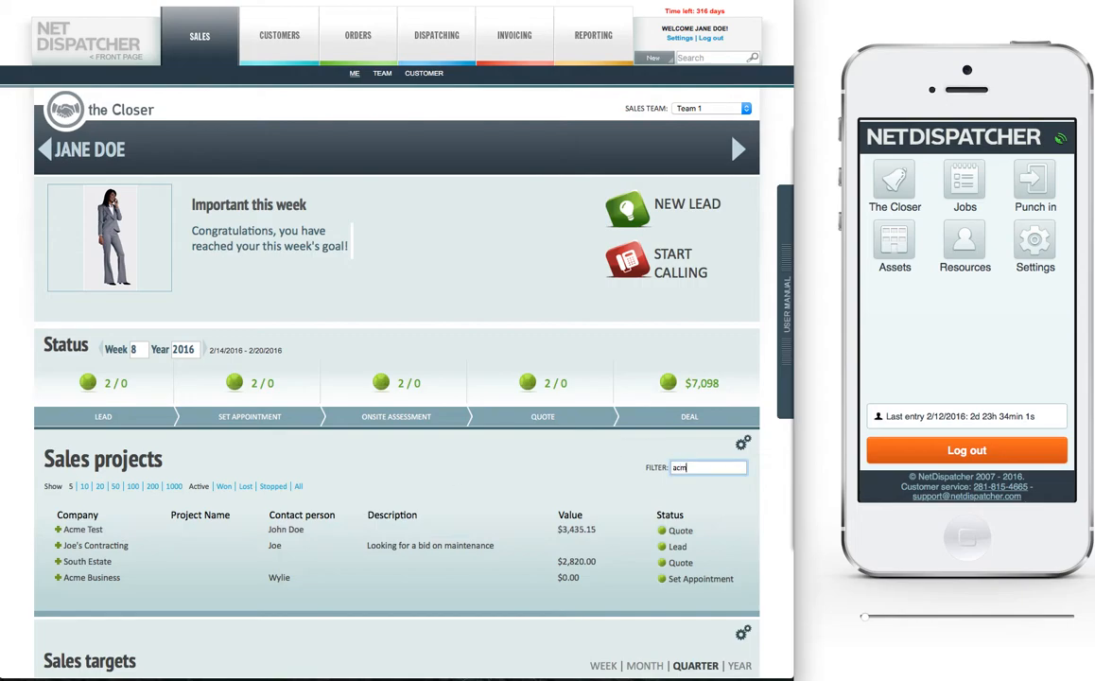
left_click(112, 531)
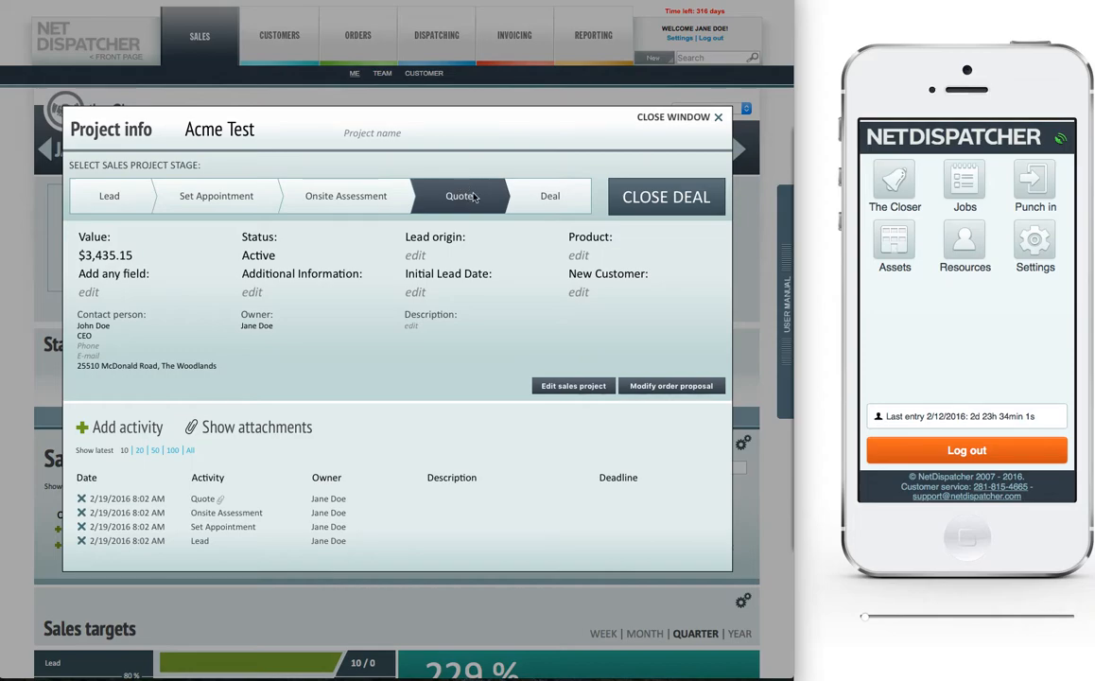
left_click(547, 196)
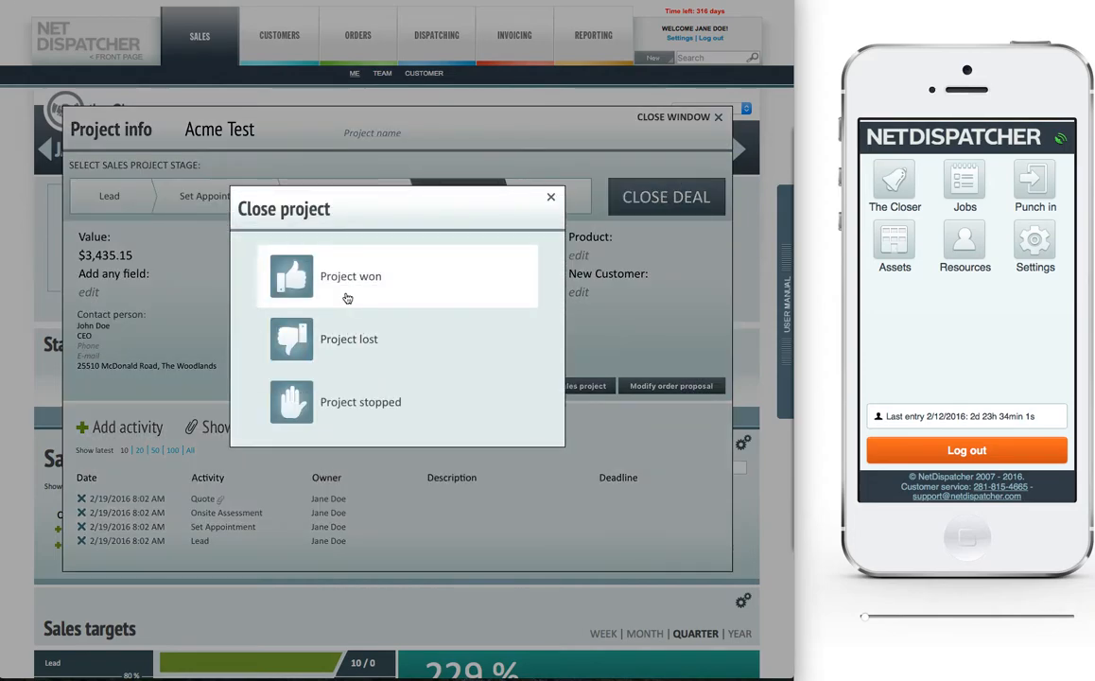
left_click(347, 298)
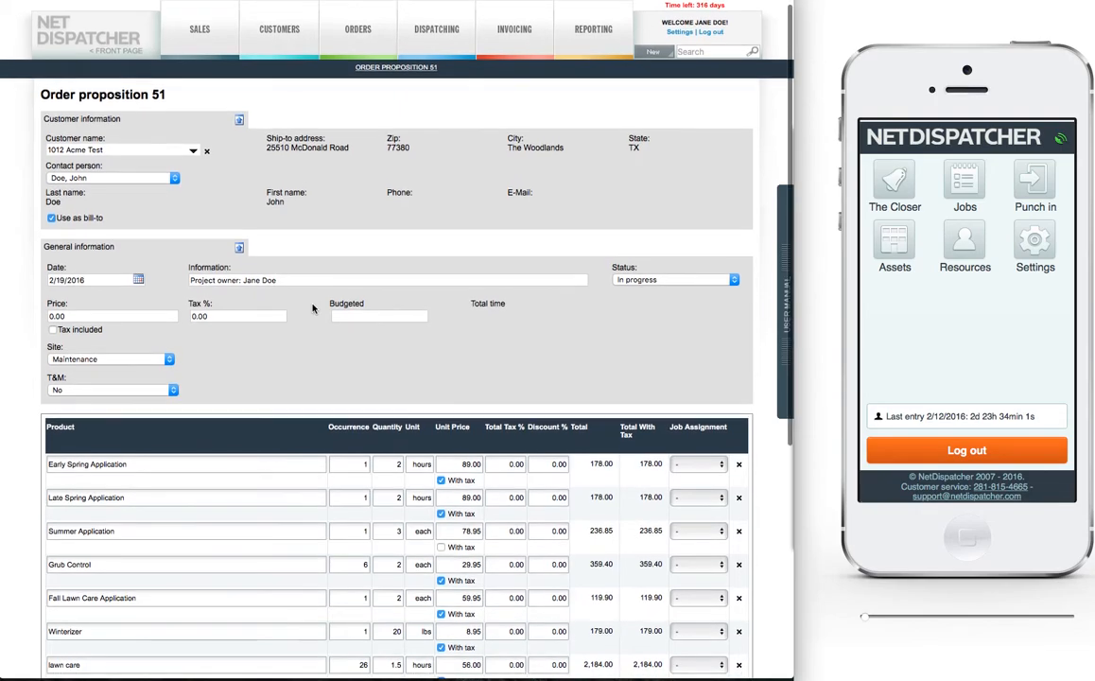
Step: Accept the Acme Test order proposal as an order with the sales project price update, and close the project window
scroll(313, 312, "down", 5)
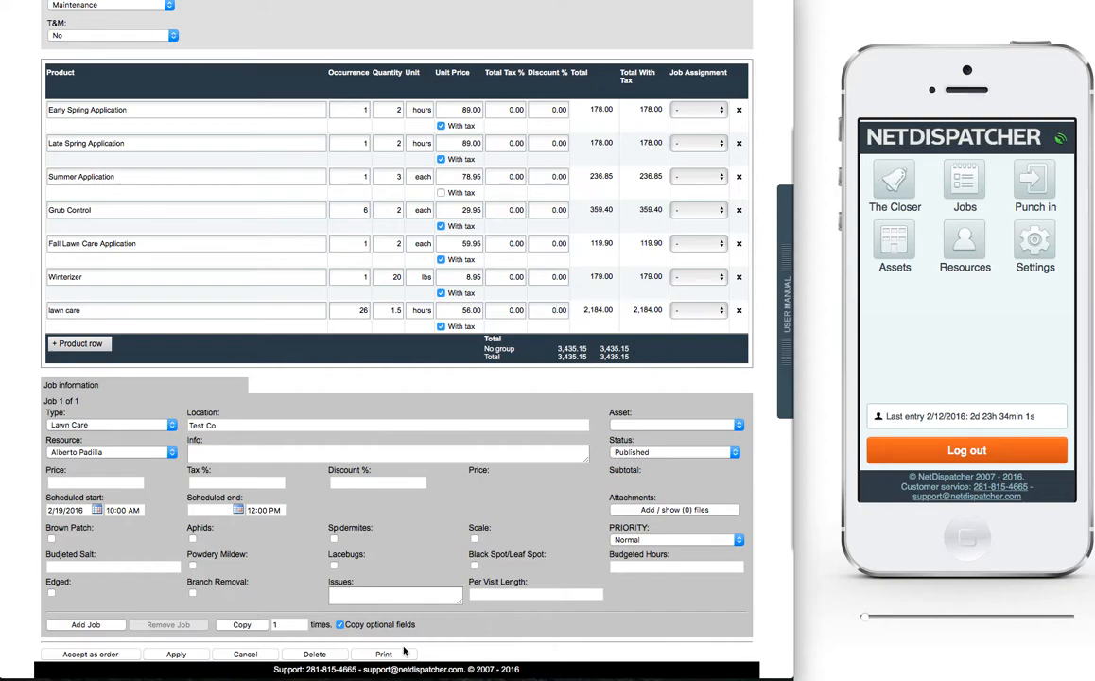
left_click(80, 654)
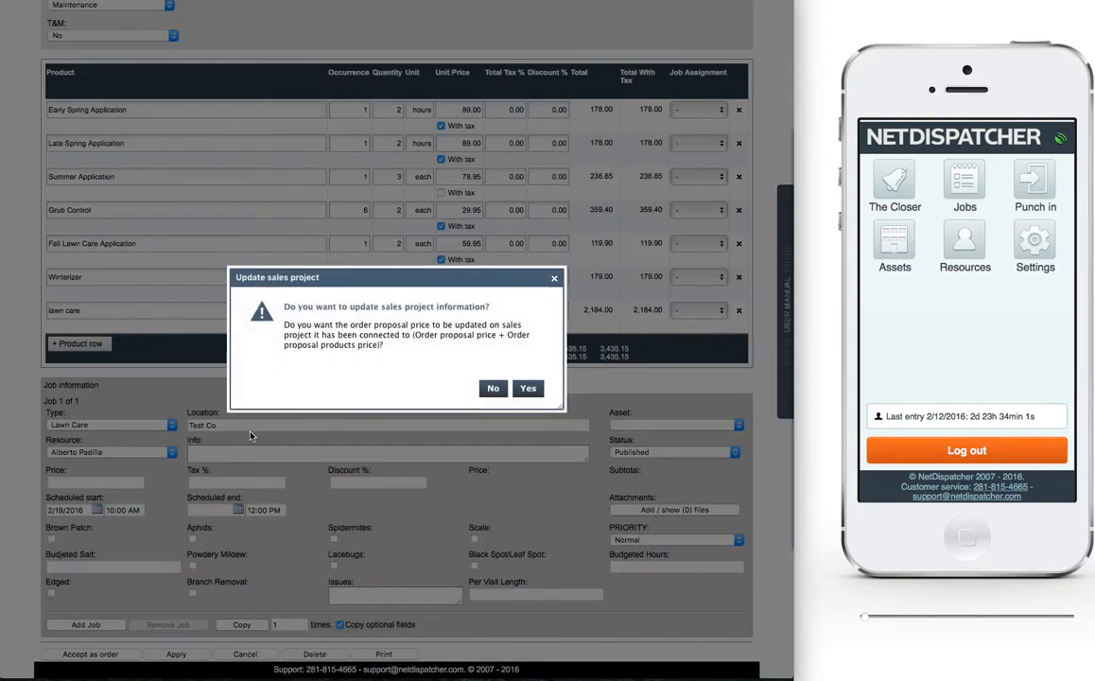
left_click(523, 386)
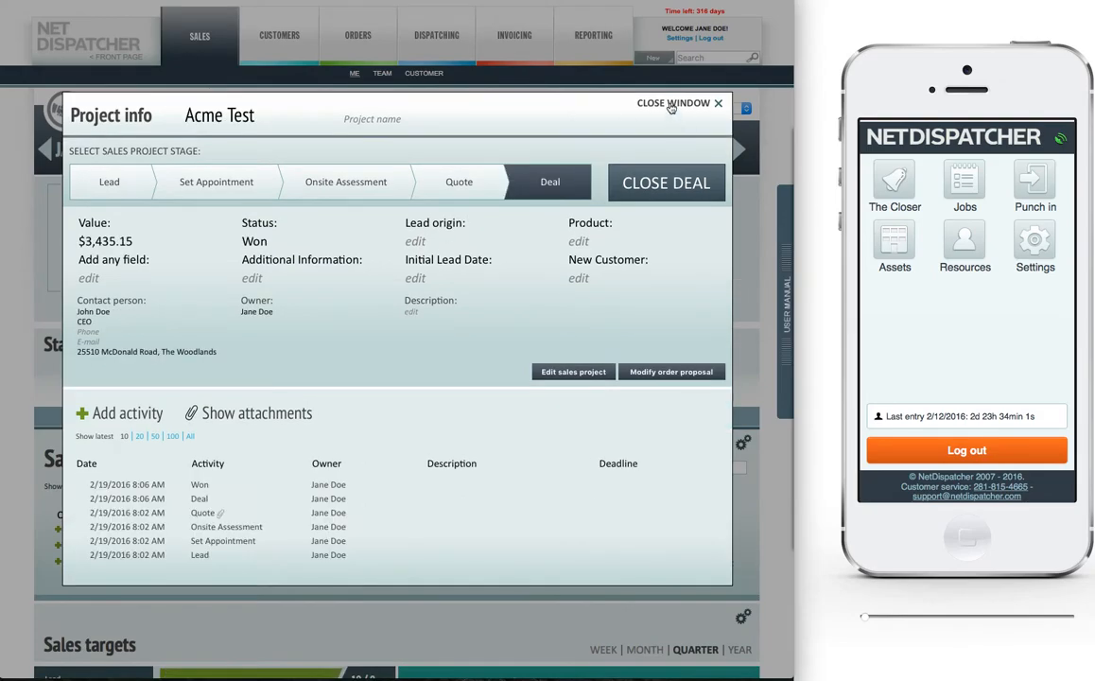
left_click(673, 104)
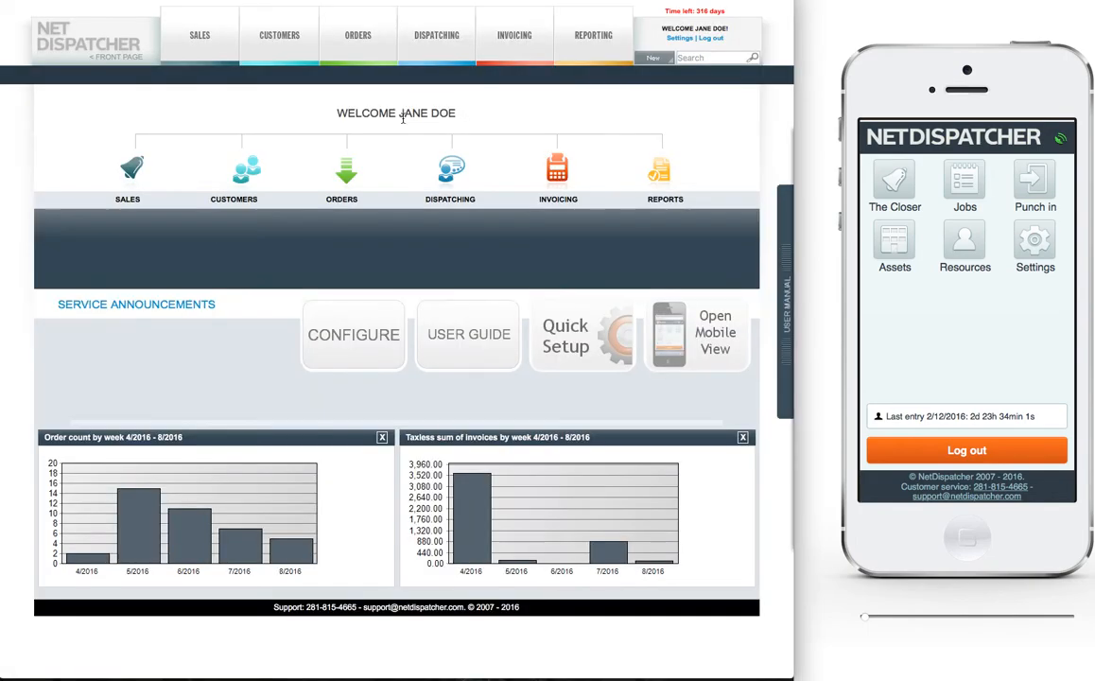
Step: In the dispatching schedule, release the Acme Test Lawn Care job on Friday February 19 from its assigned person to the free jobs
mouse_move(429, 57)
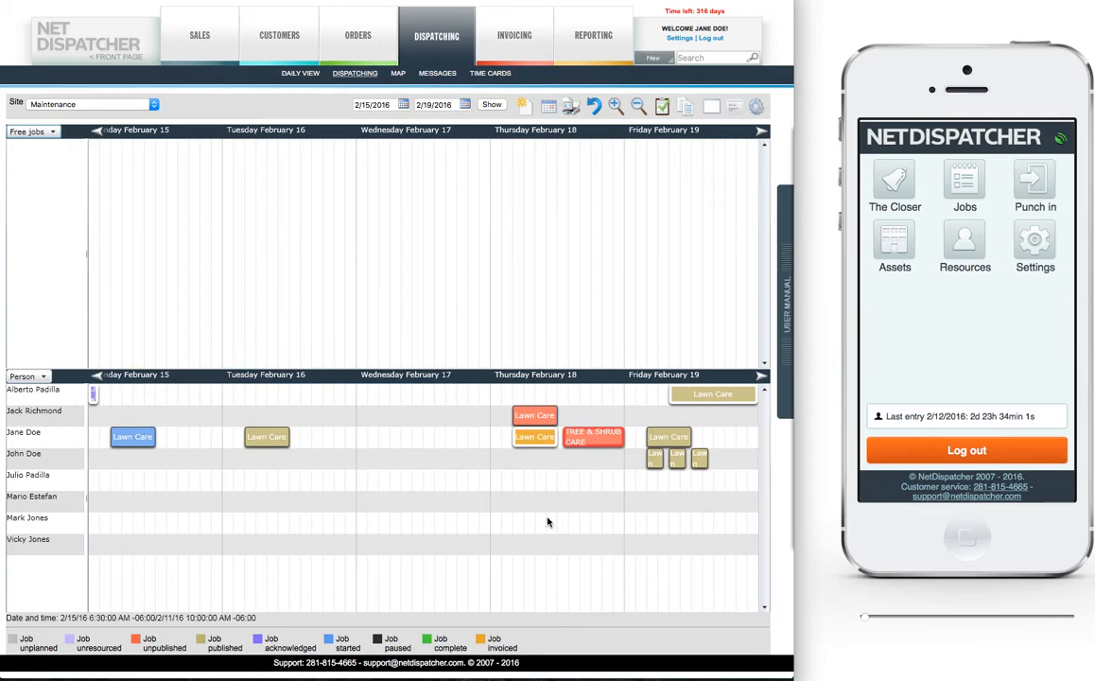
mouse_move(693, 402)
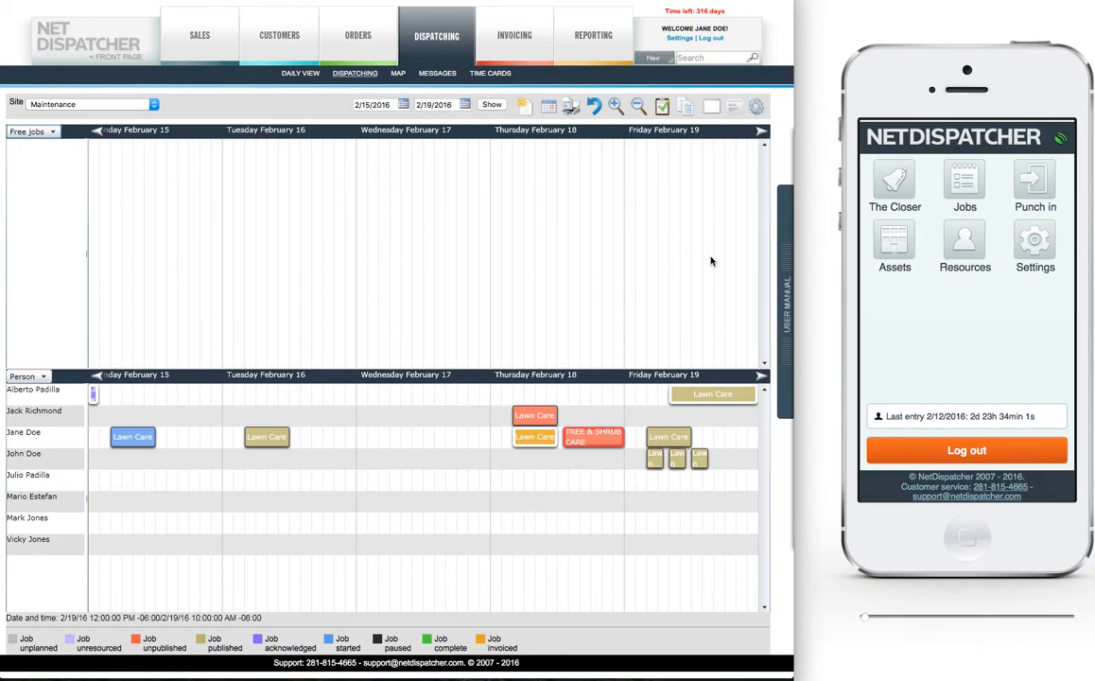
right_click(707, 393)
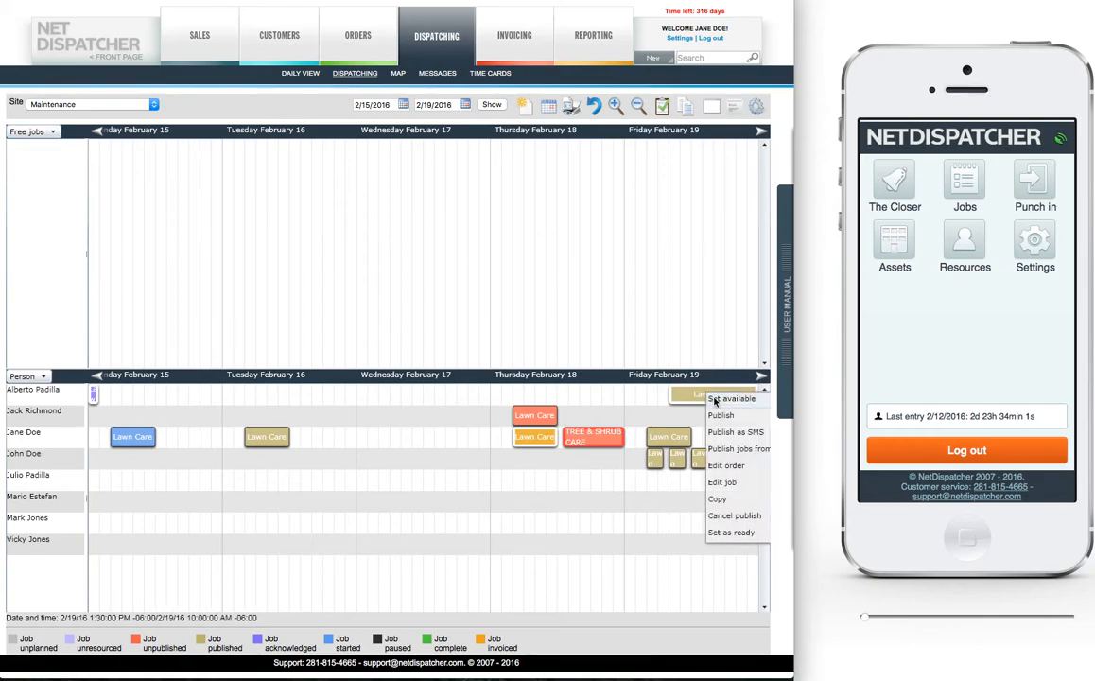
left_click(728, 416)
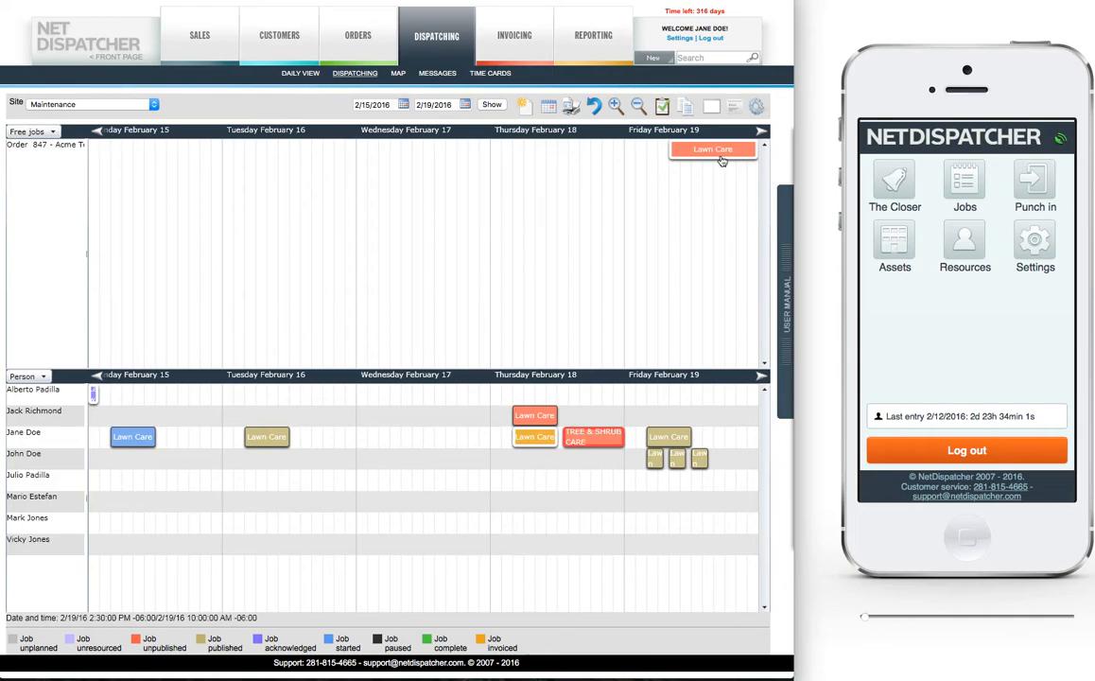
mouse_move(722, 161)
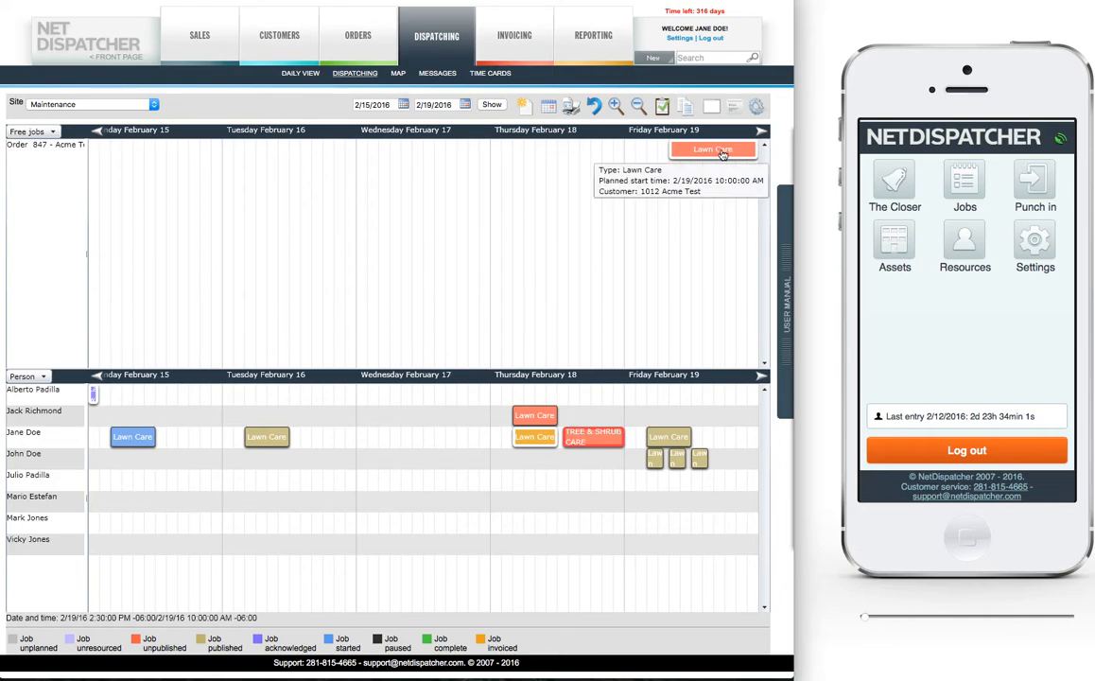
left_click(724, 154)
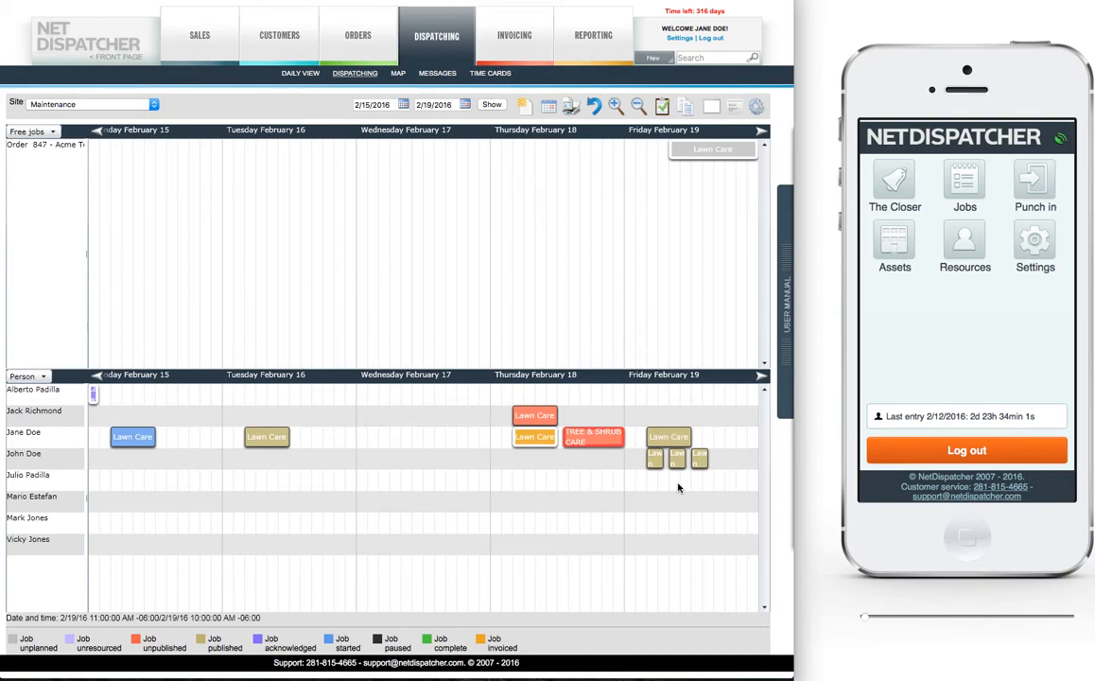
mouse_move(708, 156)
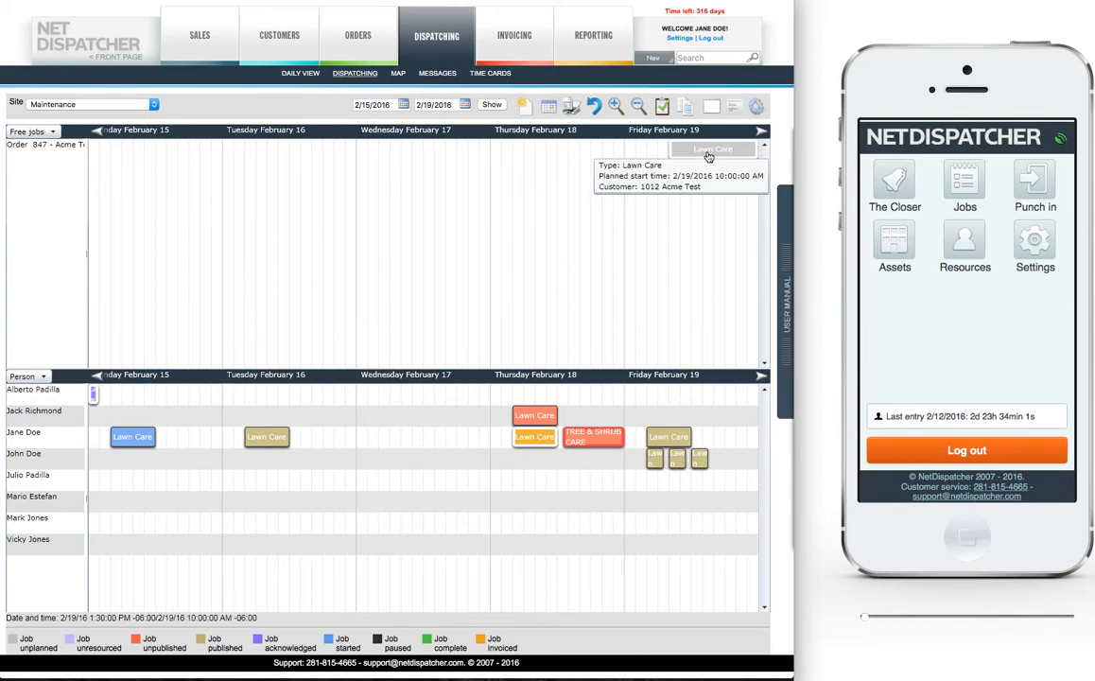
mouse_move(279, 37)
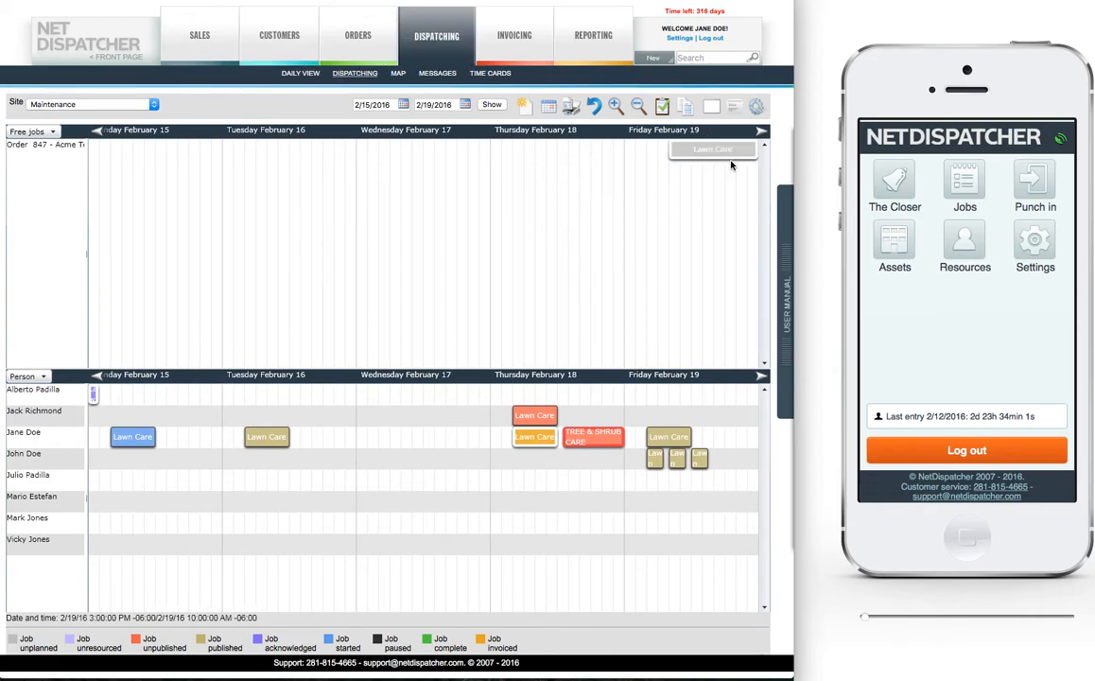
Step: Assign the free Acme Test Lawn Care job to the signed-in user on Friday February 19 at 1:00 PM and publish it
left_click_drag(755, 150, 728, 438)
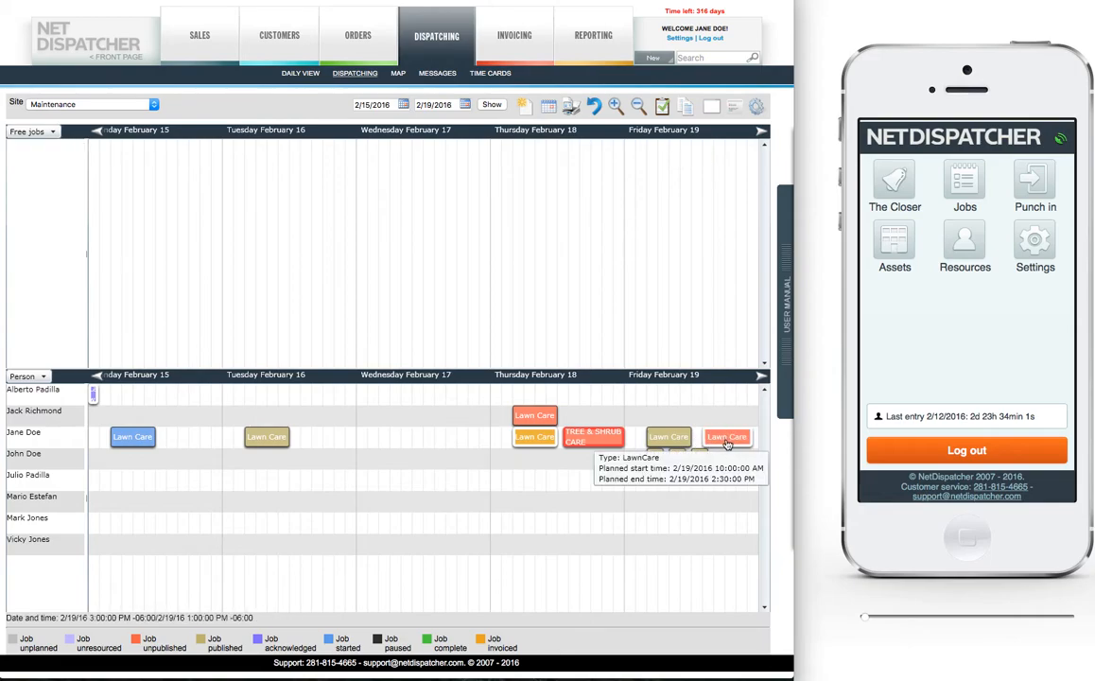
right_click(728, 437)
left_click(742, 464)
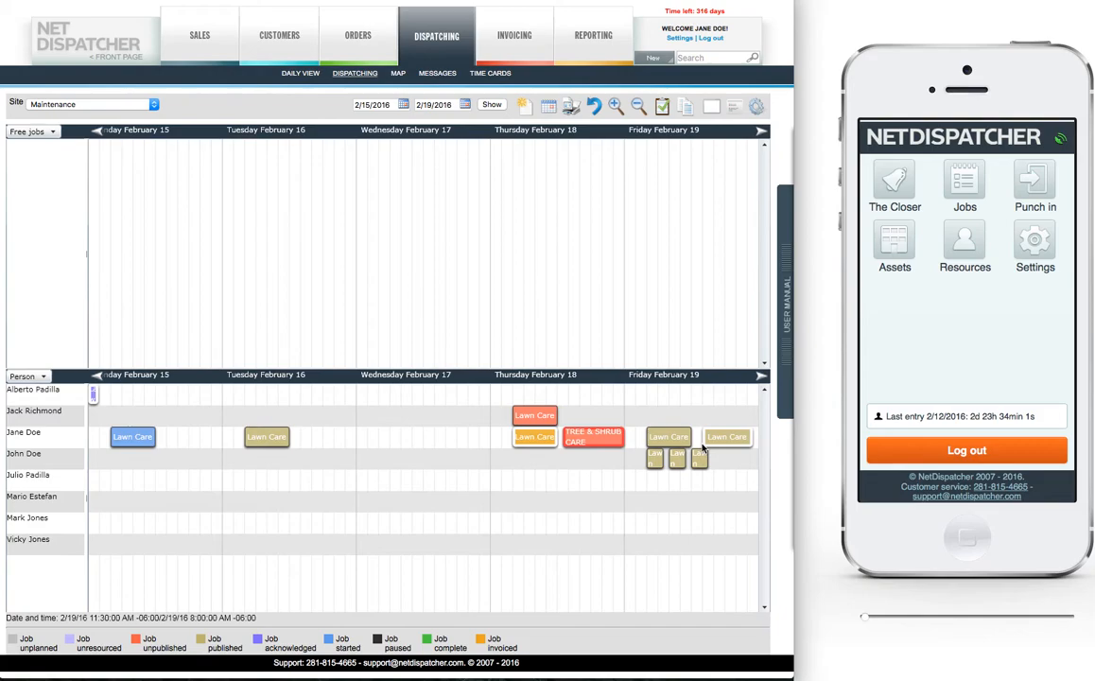
Step: In the mobile view, open the jobs list and start the Lawn Care job scheduled for 2/19/2016 1:00 PM
left_click(965, 189)
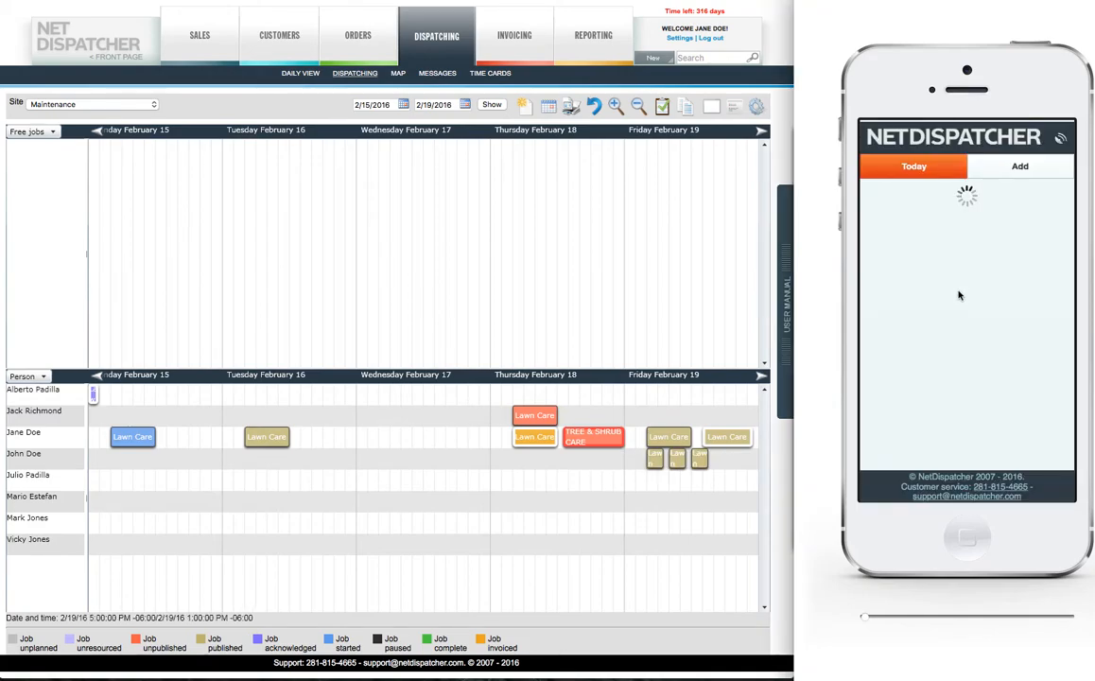
scroll(959, 296, "down", 2)
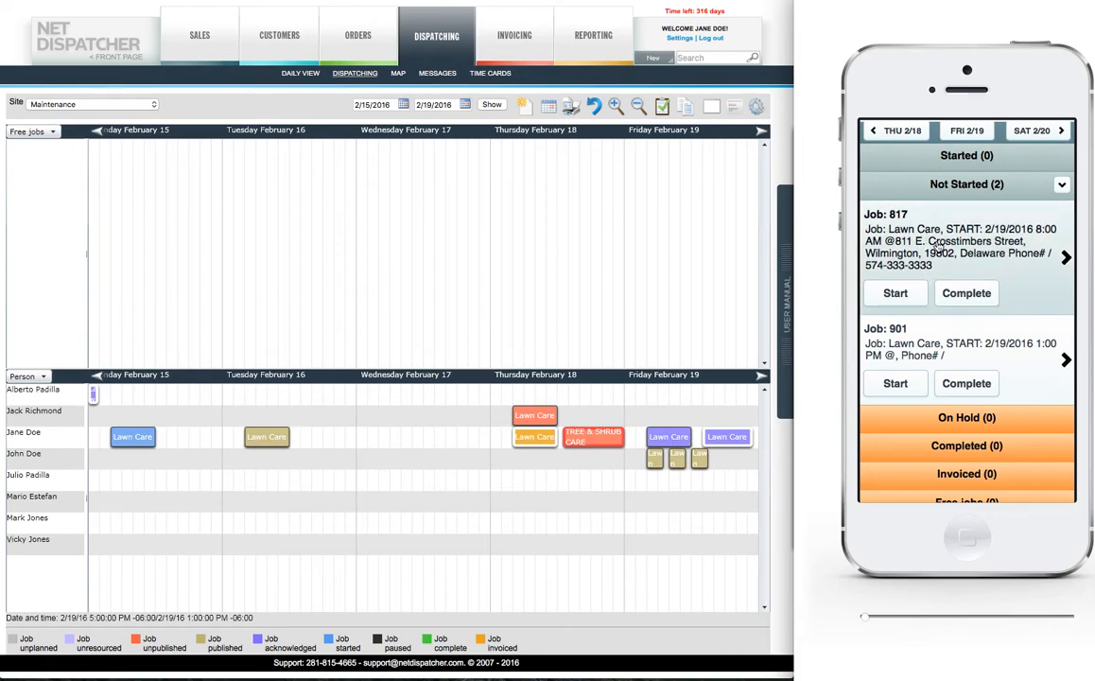
left_click(897, 385)
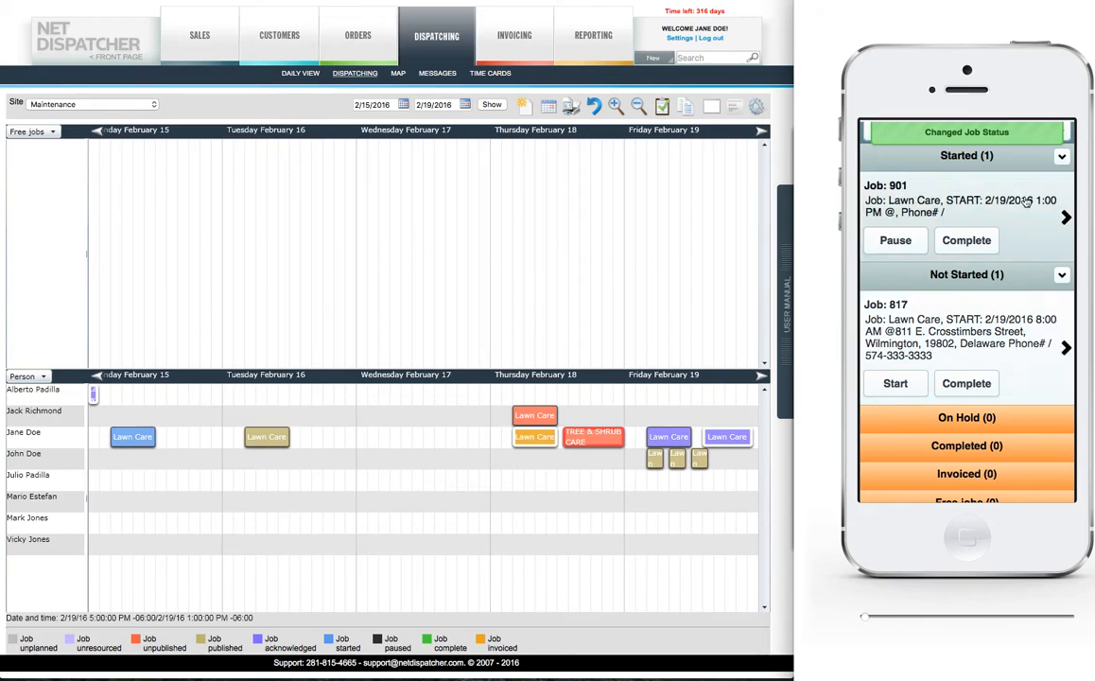
Step: Open the started 1:00 PM Lawn Care job in the mobile view, then check its required Branch Removal field and save it
left_click(1014, 211)
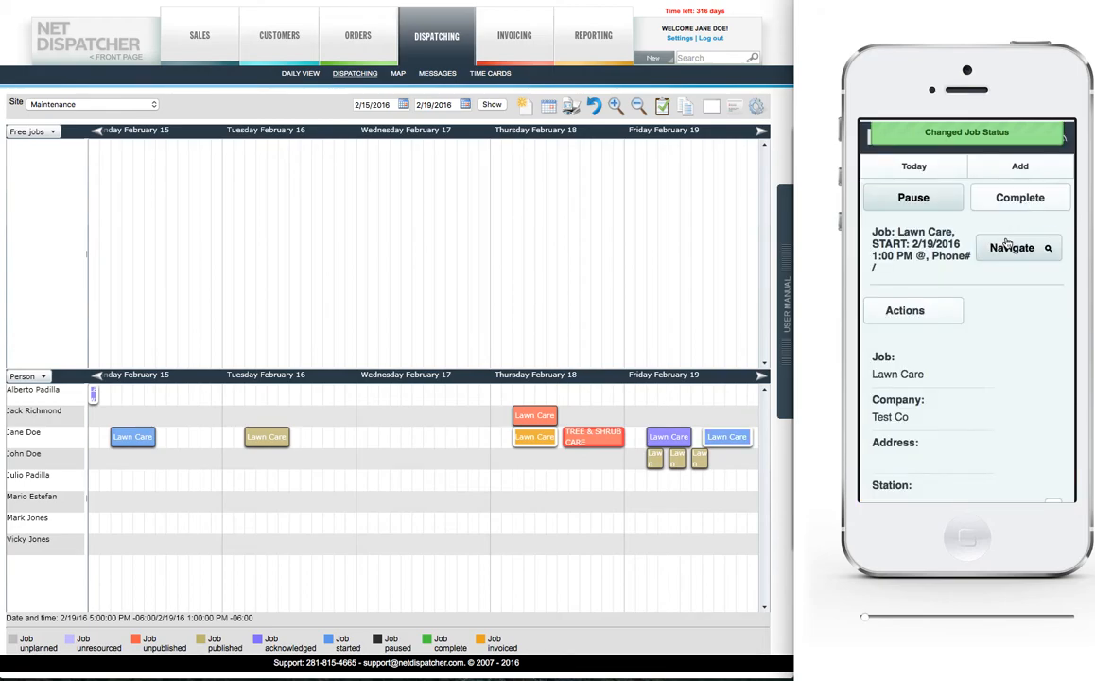
scroll(921, 247, "down", 10)
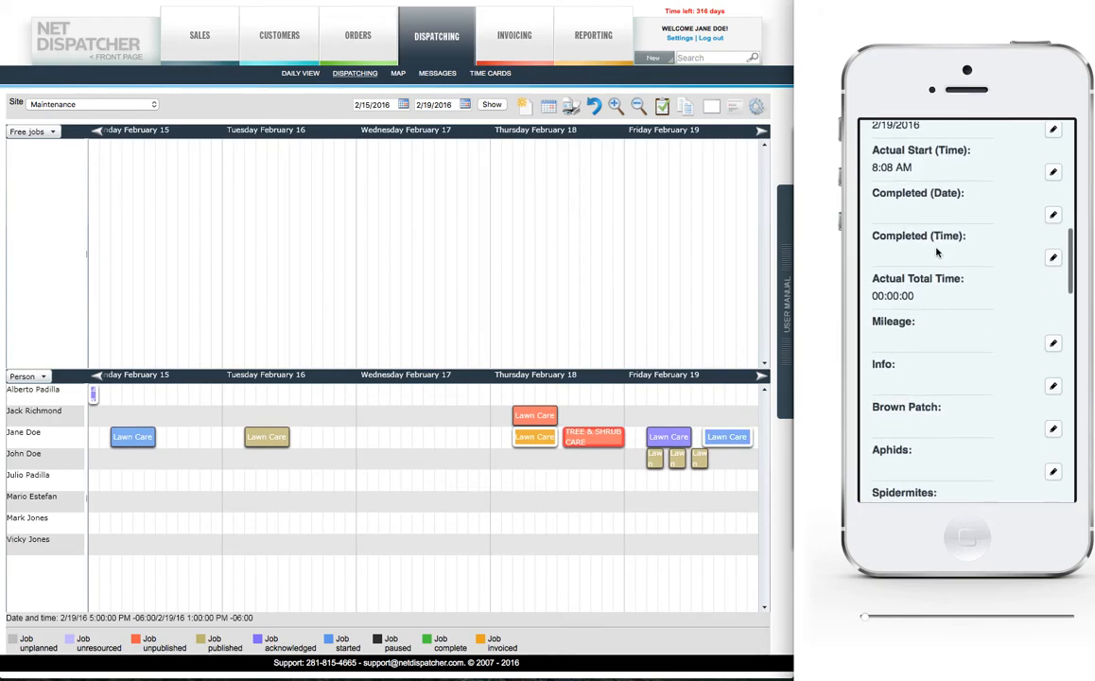
scroll(935, 254, "down", 5)
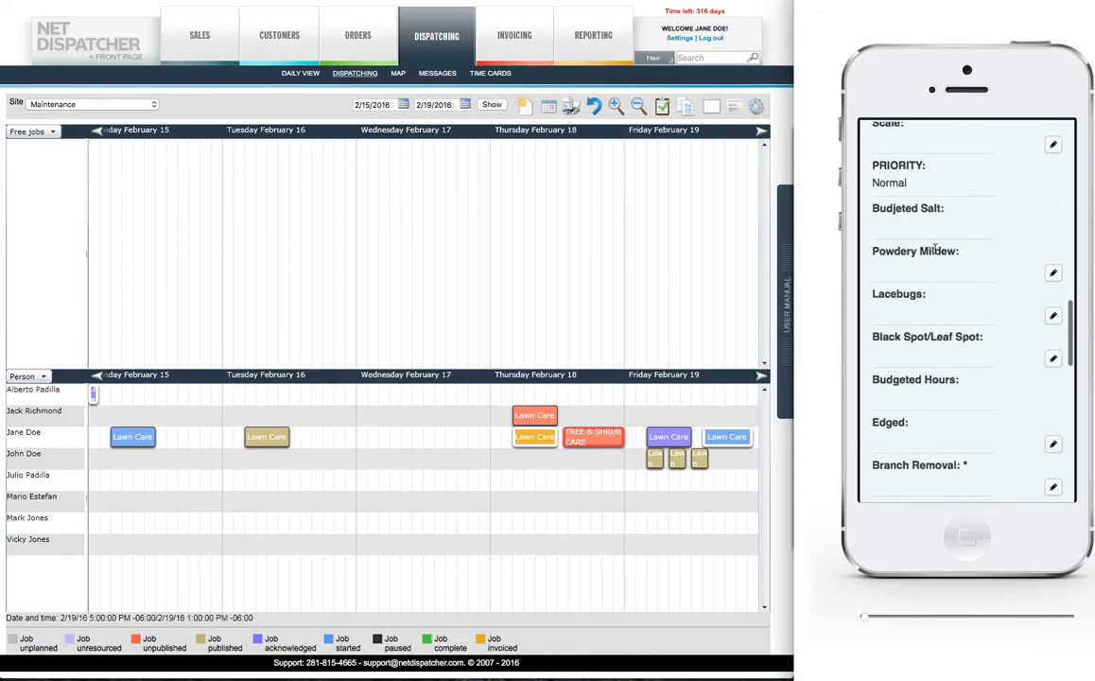
scroll(954, 318, "down", 3)
left_click(1052, 348)
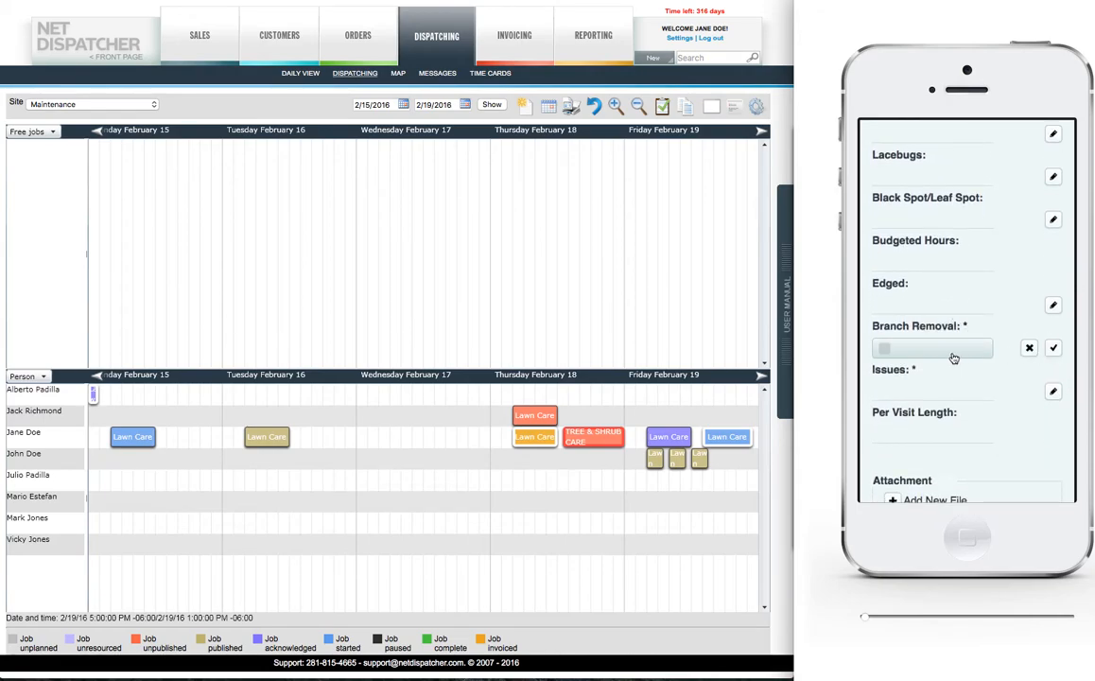
left_click(1053, 348)
Step: Enter "None" in the job's required Issues field and save it
left_click(1052, 390)
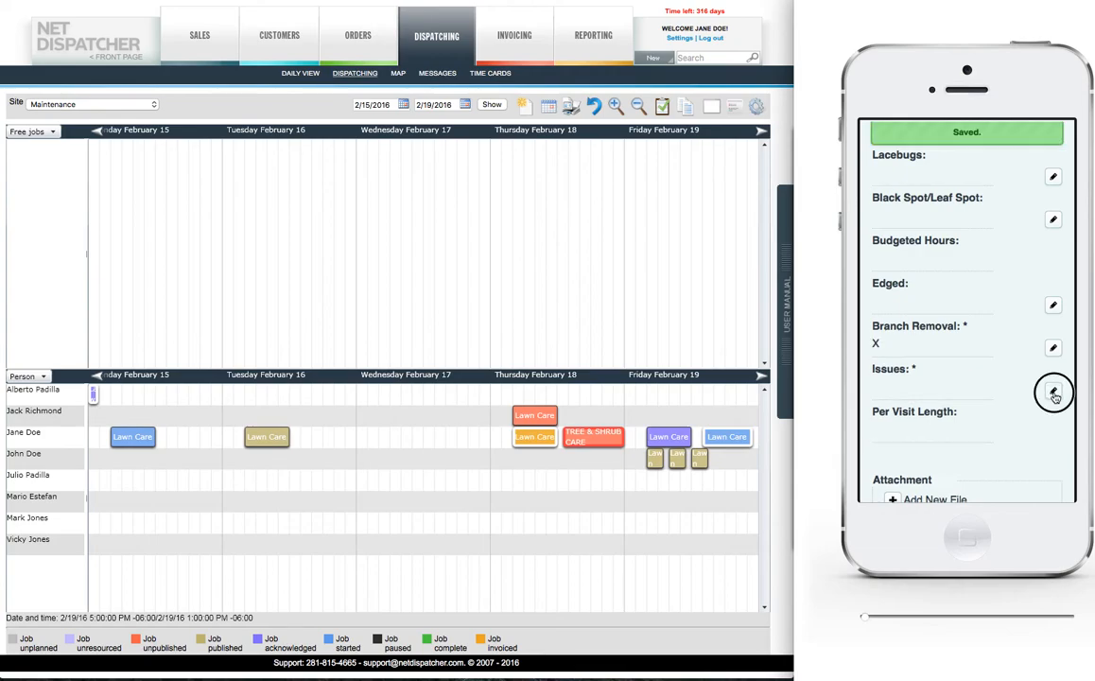
left_click(936, 393)
type("None")
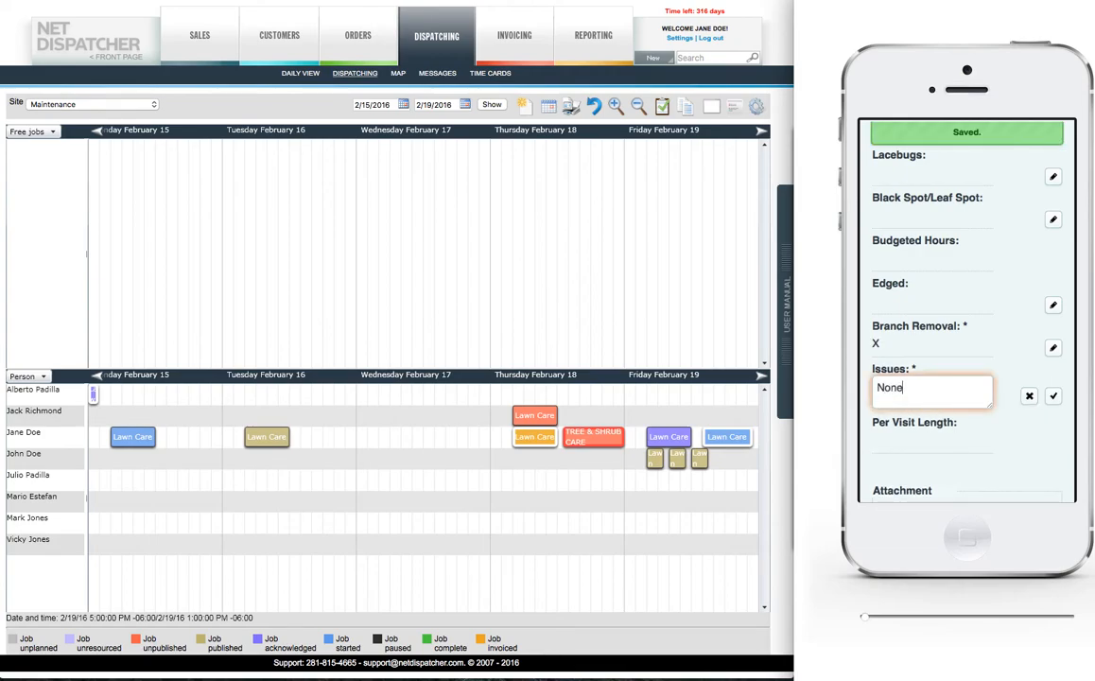
left_click(1053, 395)
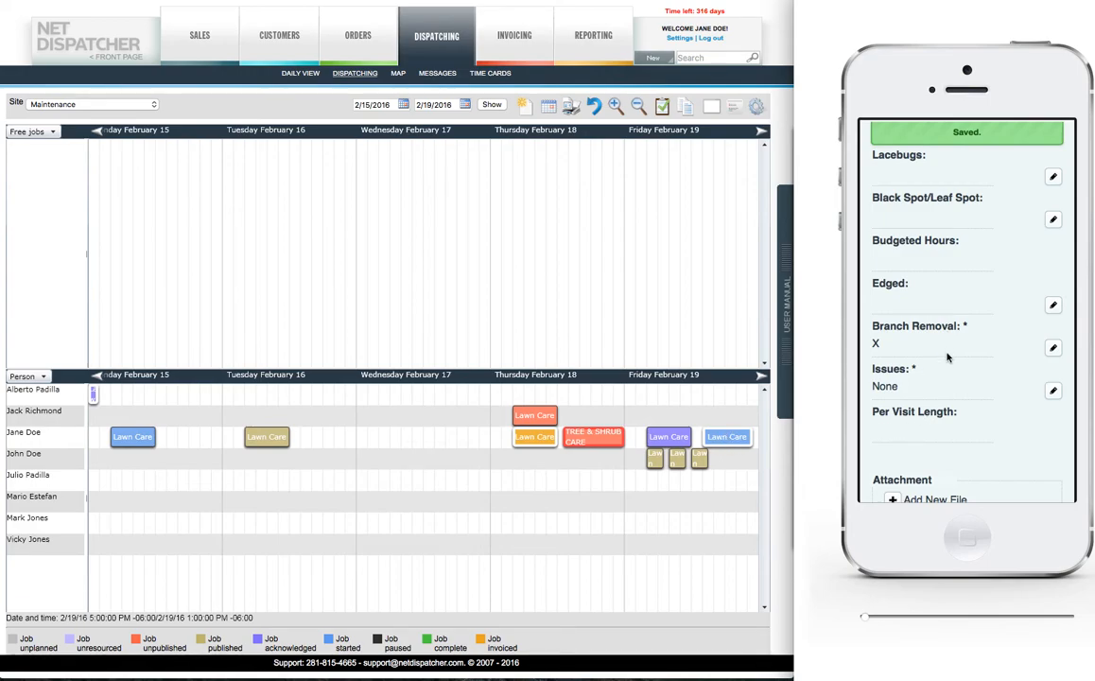
Step: Mark the Lawn Care job as complete in the mobile view and return to the mobile home screen
scroll(947, 356, "up", 15)
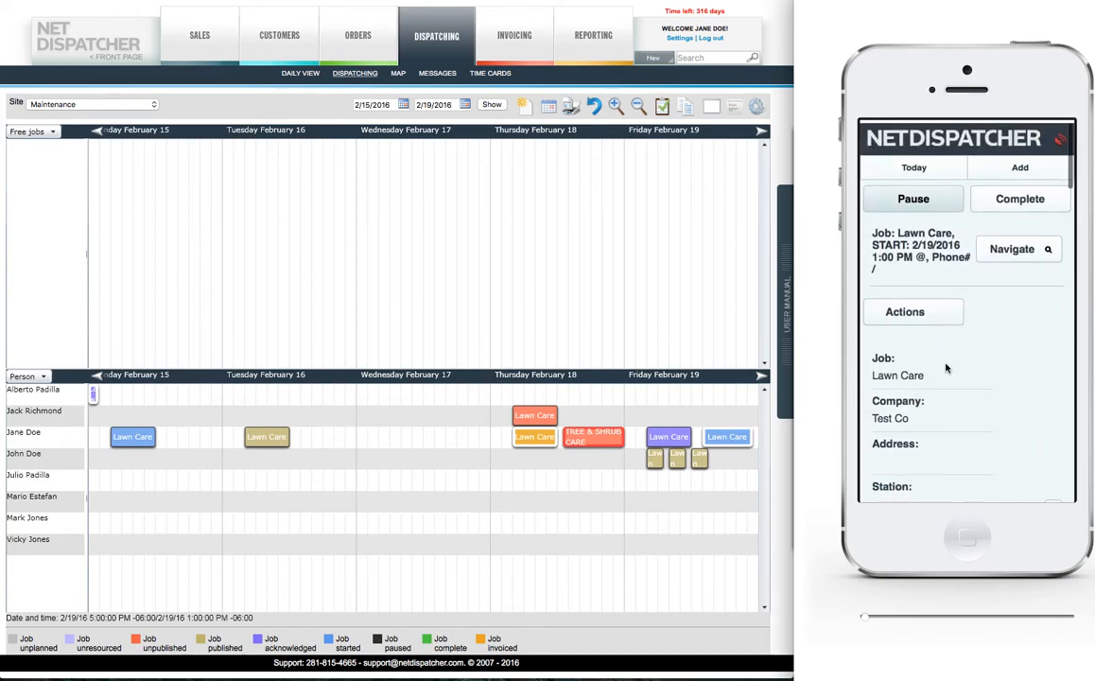
left_click(1015, 201)
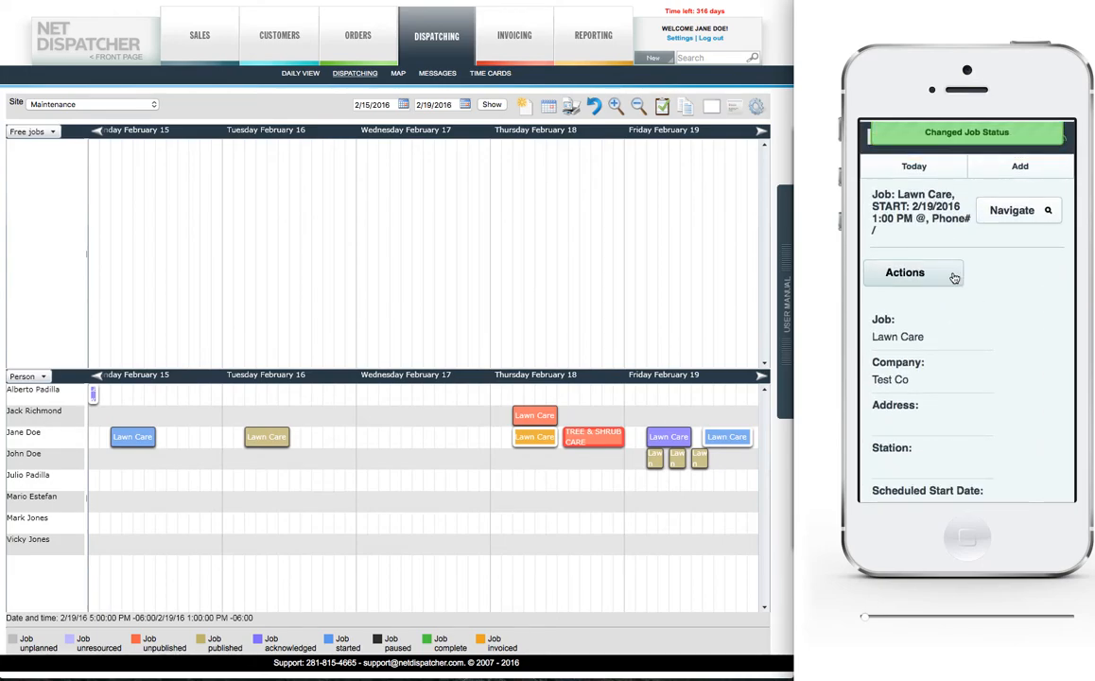
left_click(954, 277)
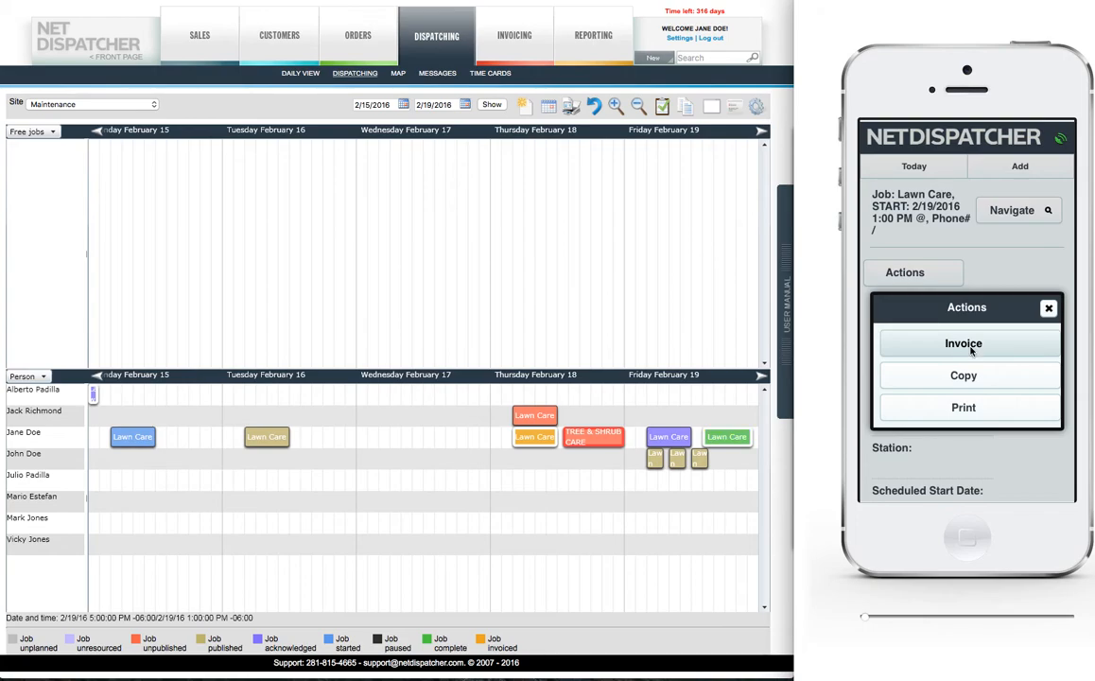
left_click(1047, 310)
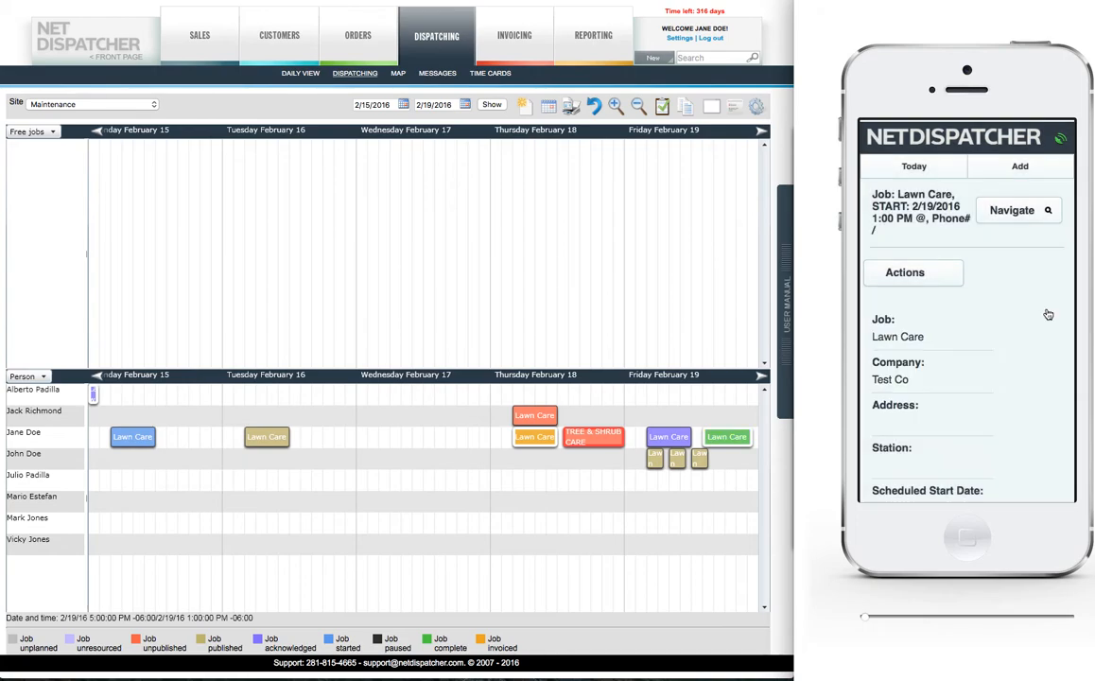
left_click(889, 139)
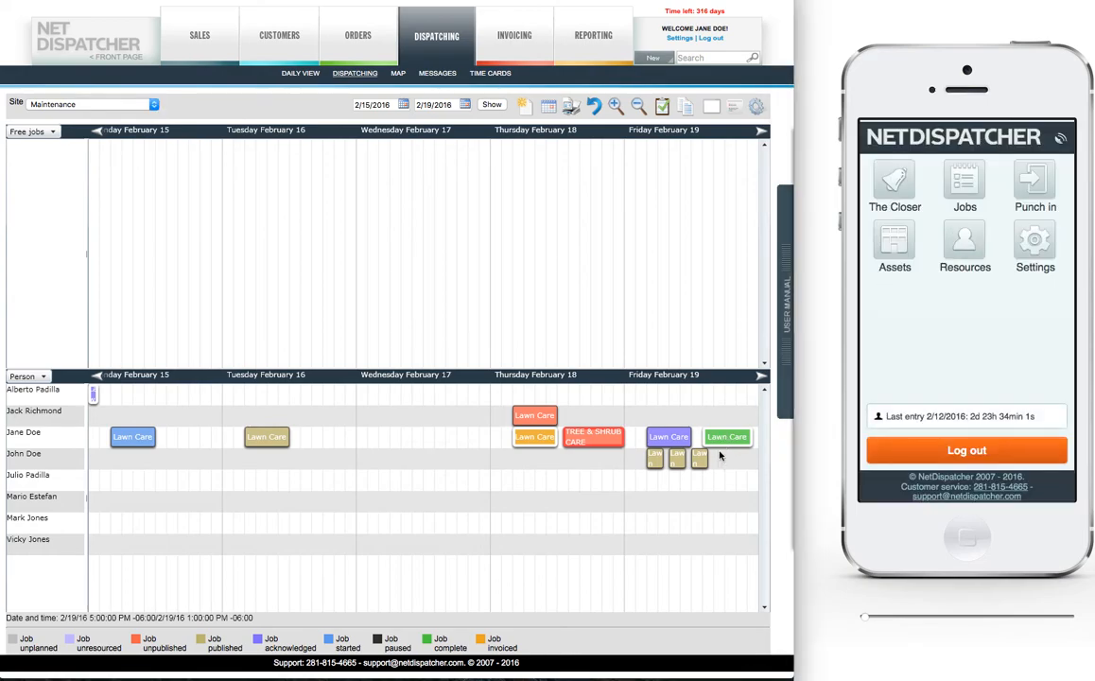
Step: From the dispatching schedule, open the order of the completed Acme Test Lawn Care job and review its products and job information
mouse_move(718, 441)
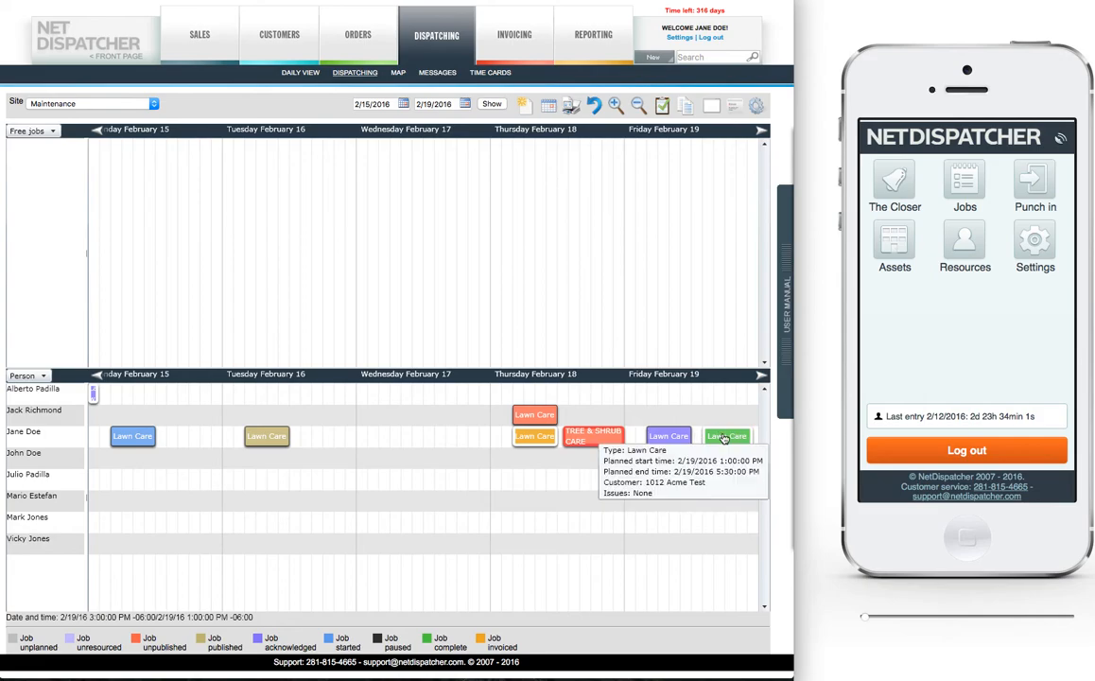
right_click(723, 439)
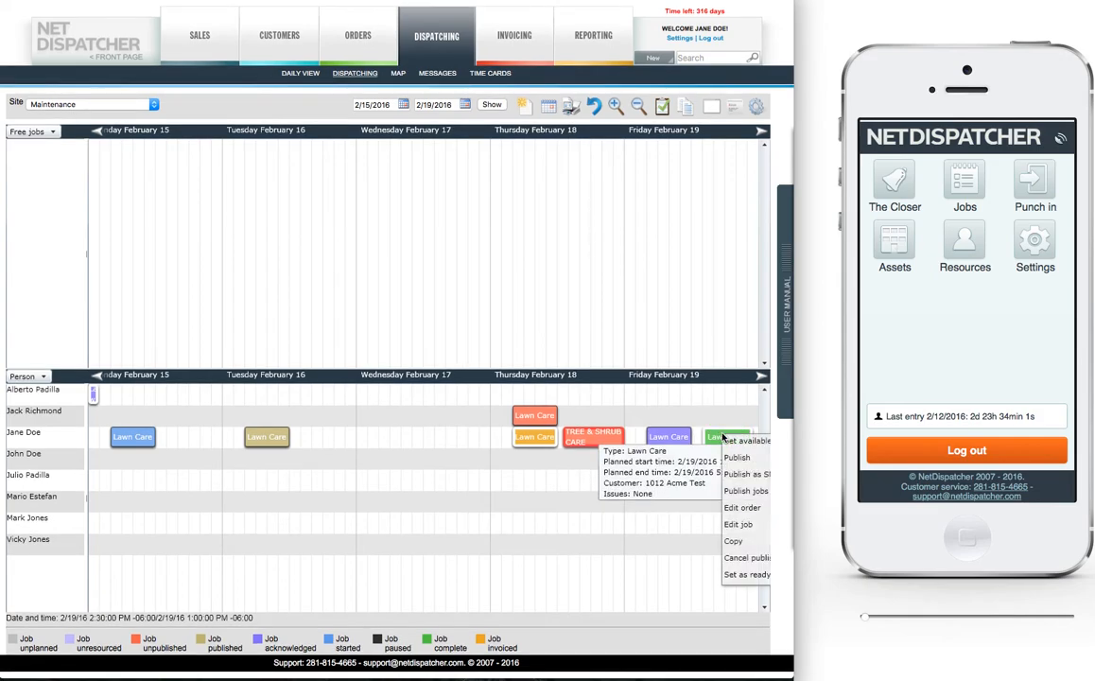
left_click(742, 507)
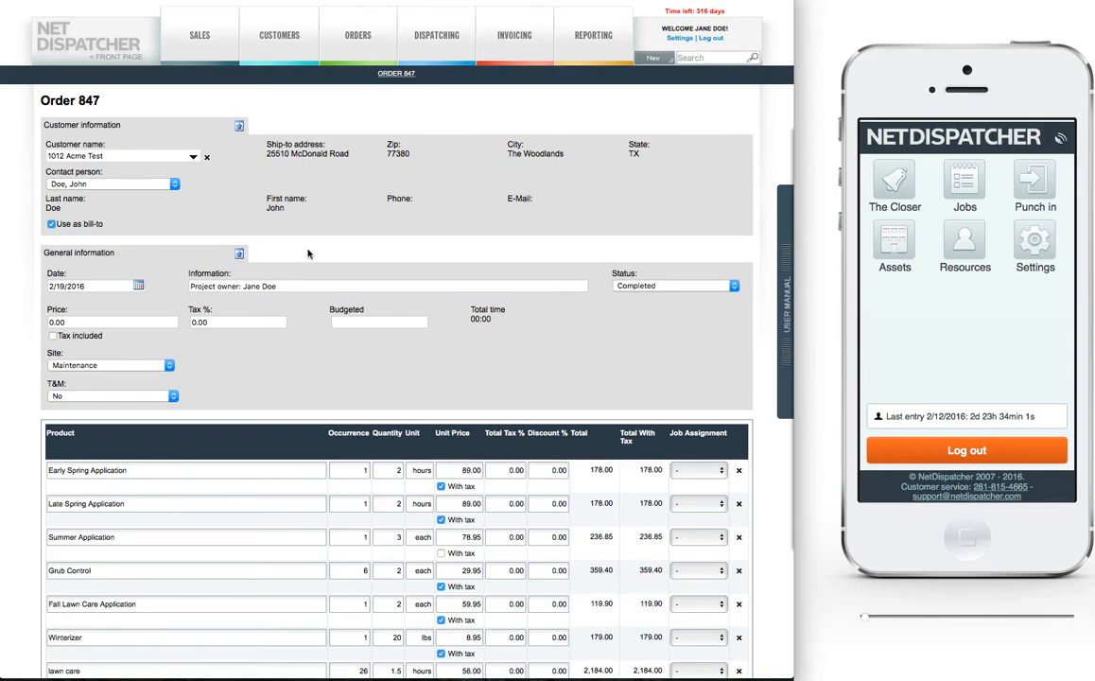
scroll(307, 253, "down", 5)
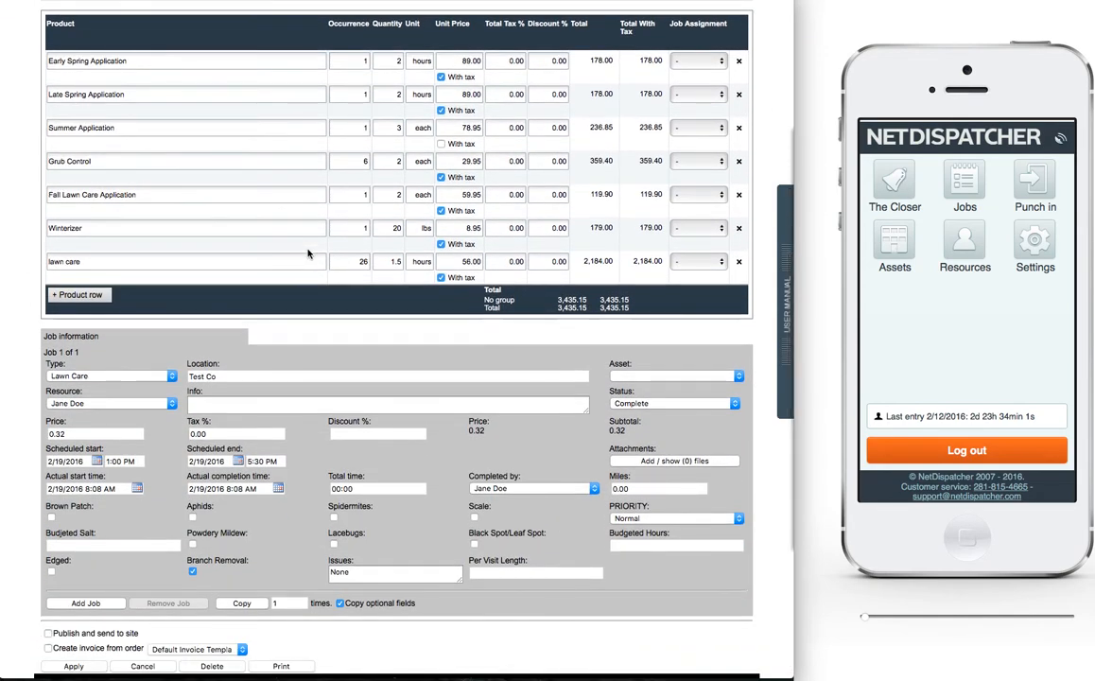
scroll(308, 253, "down", 1)
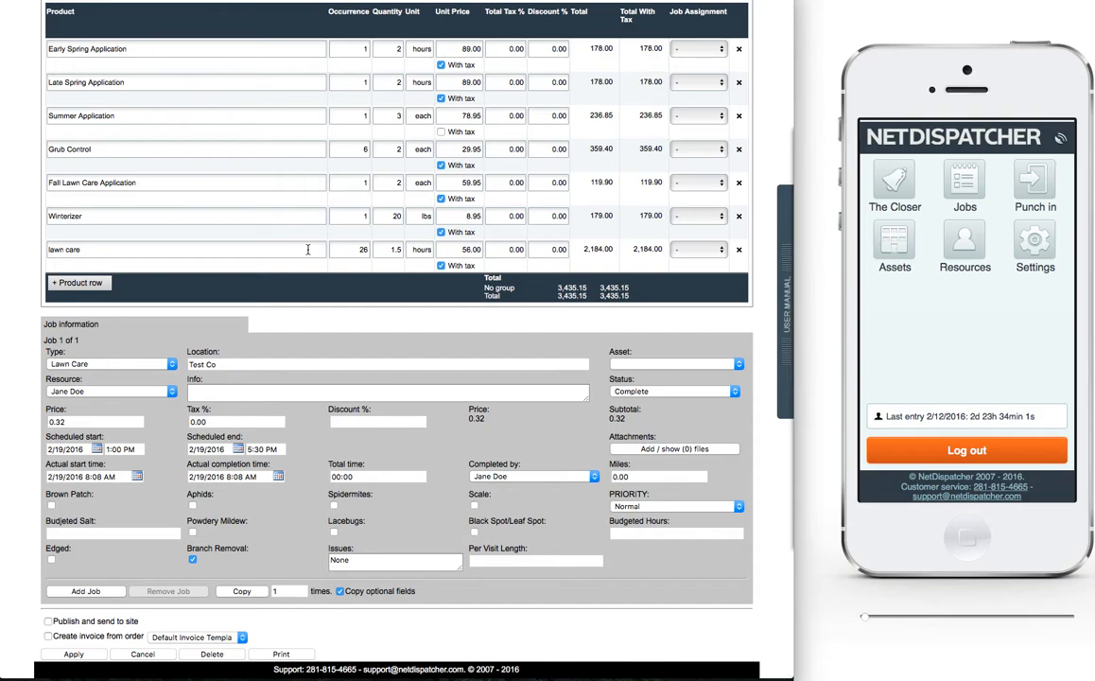
scroll(308, 249, "up", 5)
scroll(307, 250, "up", 1)
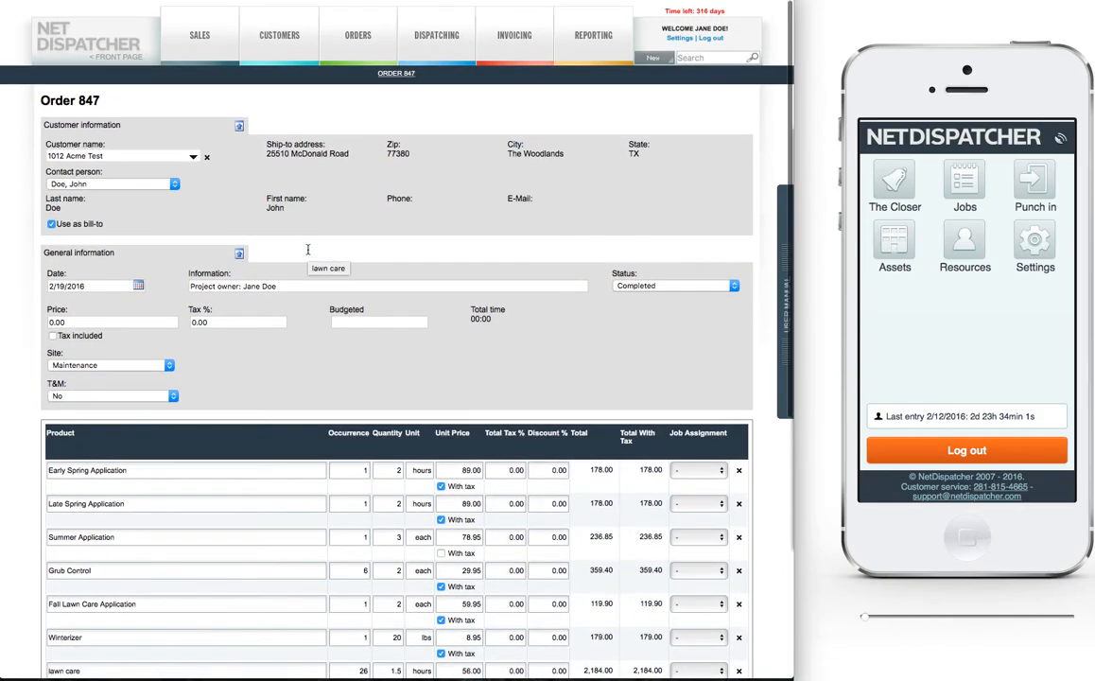
Step: Set the Acme Test order's status to To Be Invoiced and apply the change
left_click(653, 285)
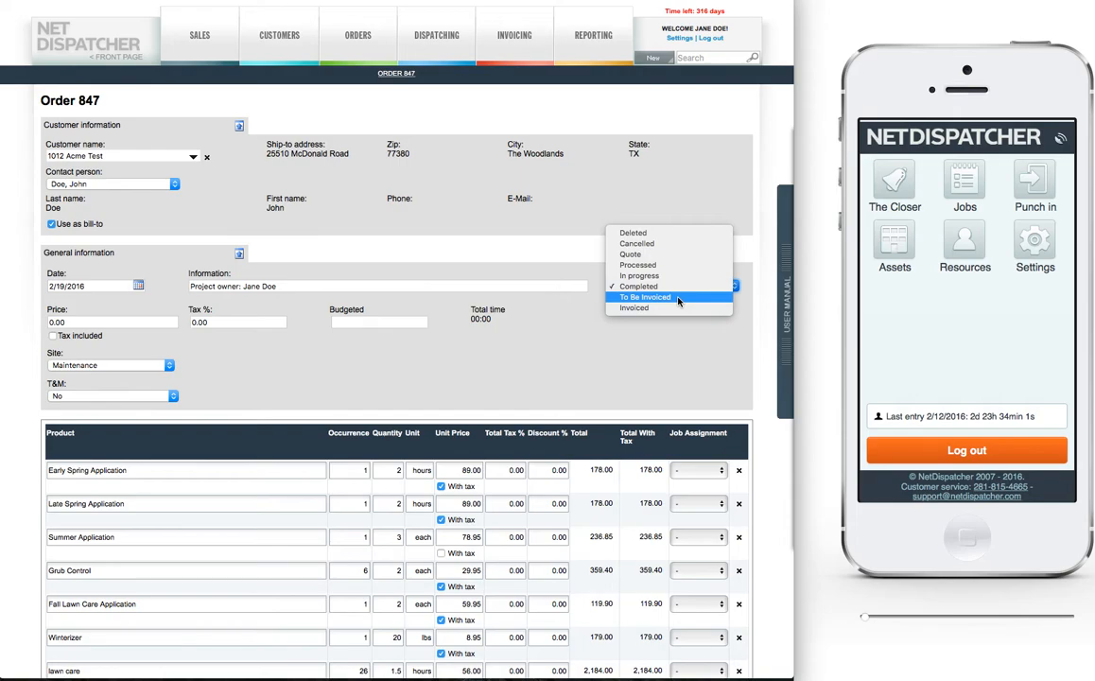
left_click(678, 299)
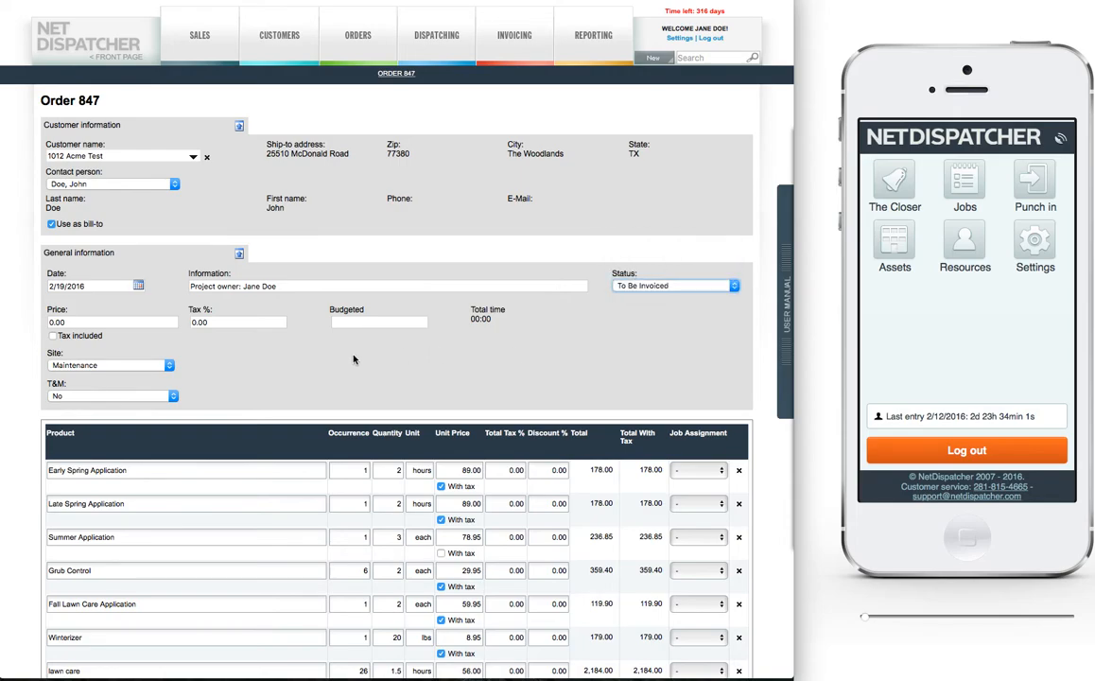
scroll(357, 359, "down", 5)
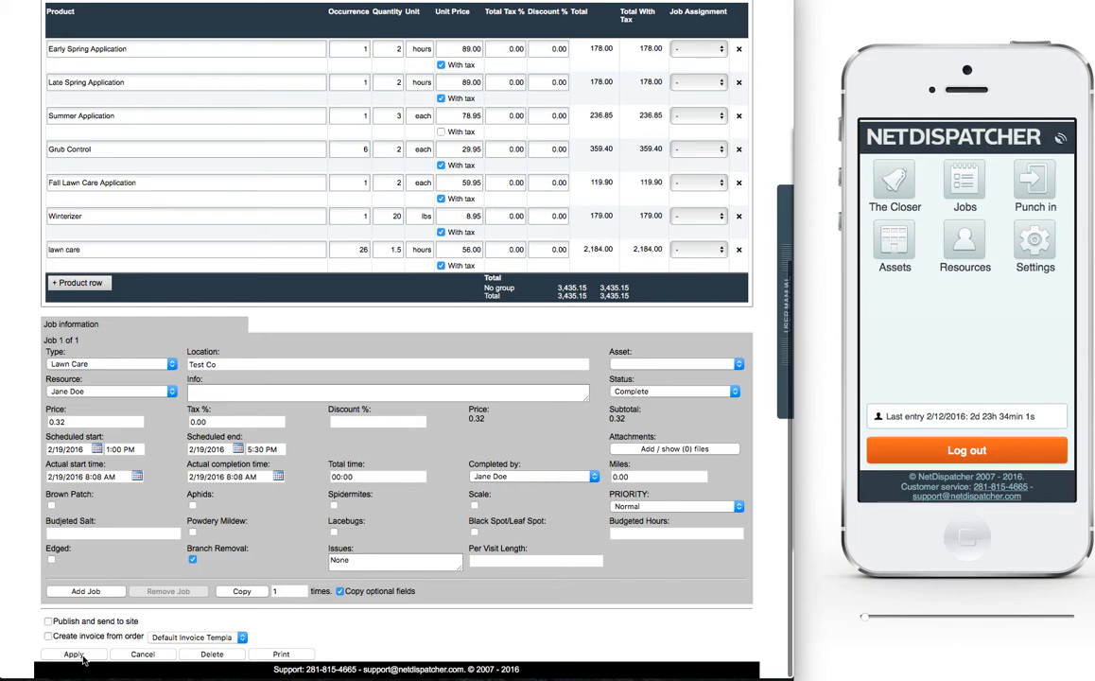
left_click(74, 654)
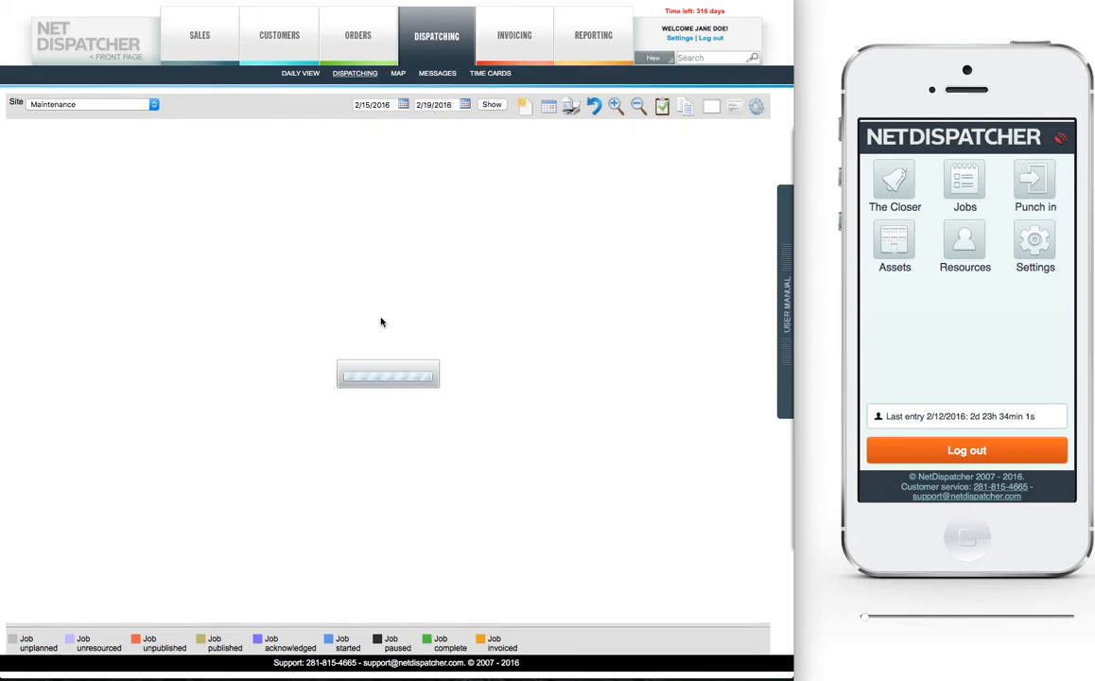
Step: Generate a batch invoice for the Acme Test order, dated 2/19/2016, using the default invoice template
left_click(513, 39)
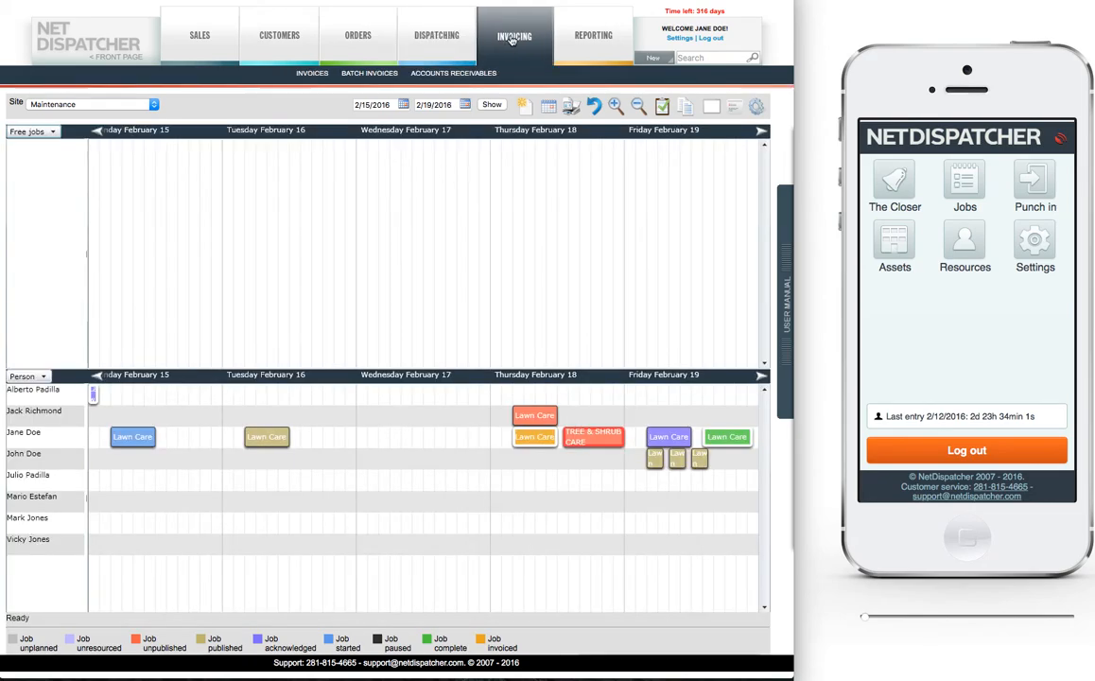
left_click(369, 74)
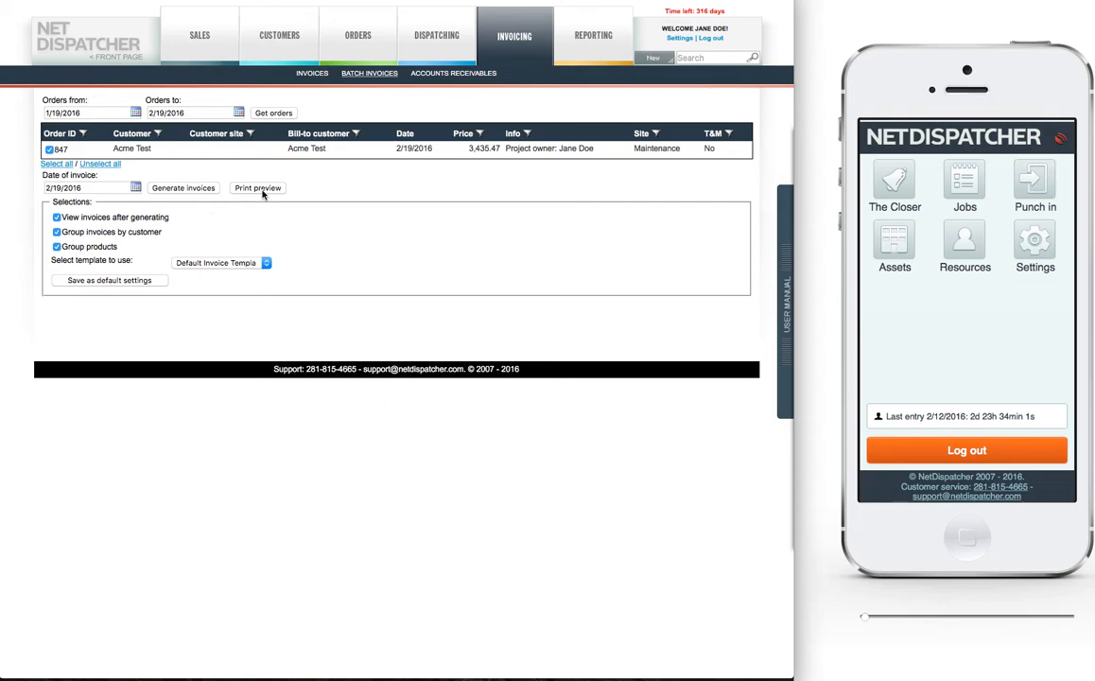
left_click(175, 188)
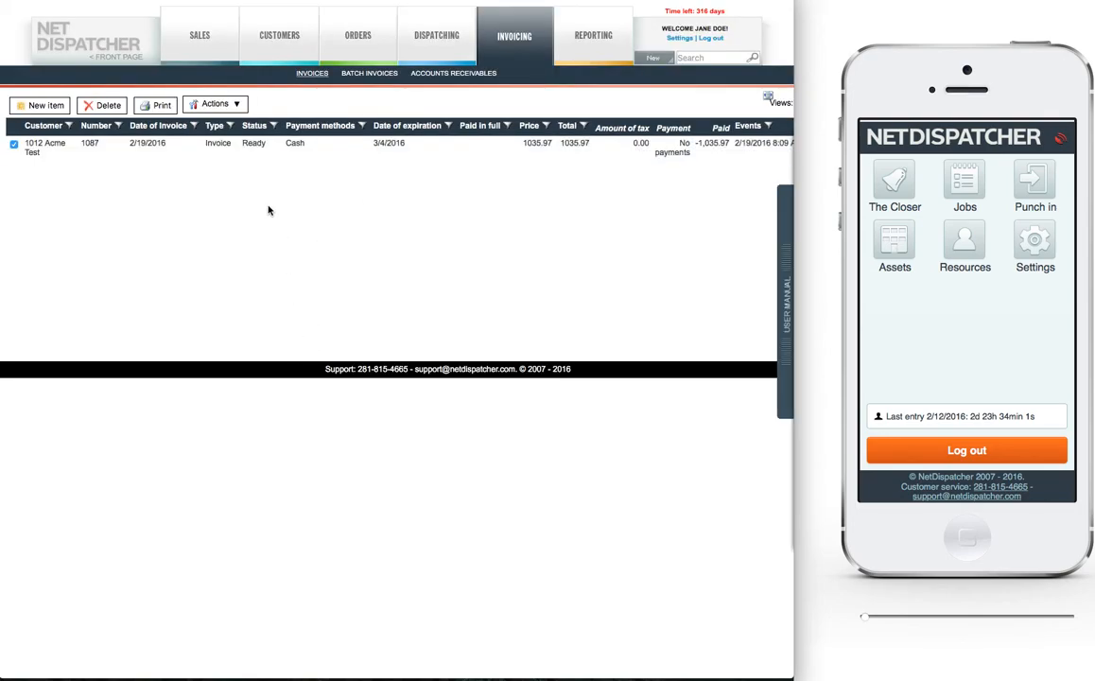
Step: Open the generated Acme Test invoice, examine its print preview, and close the preview
left_click(204, 104)
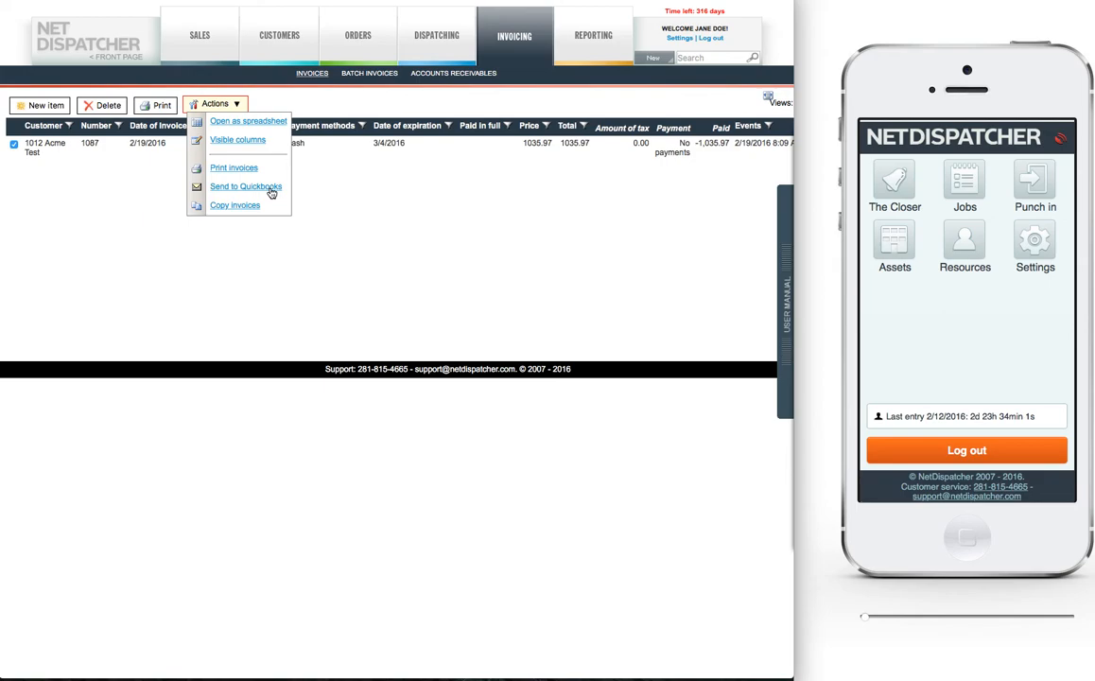
left_click(229, 154)
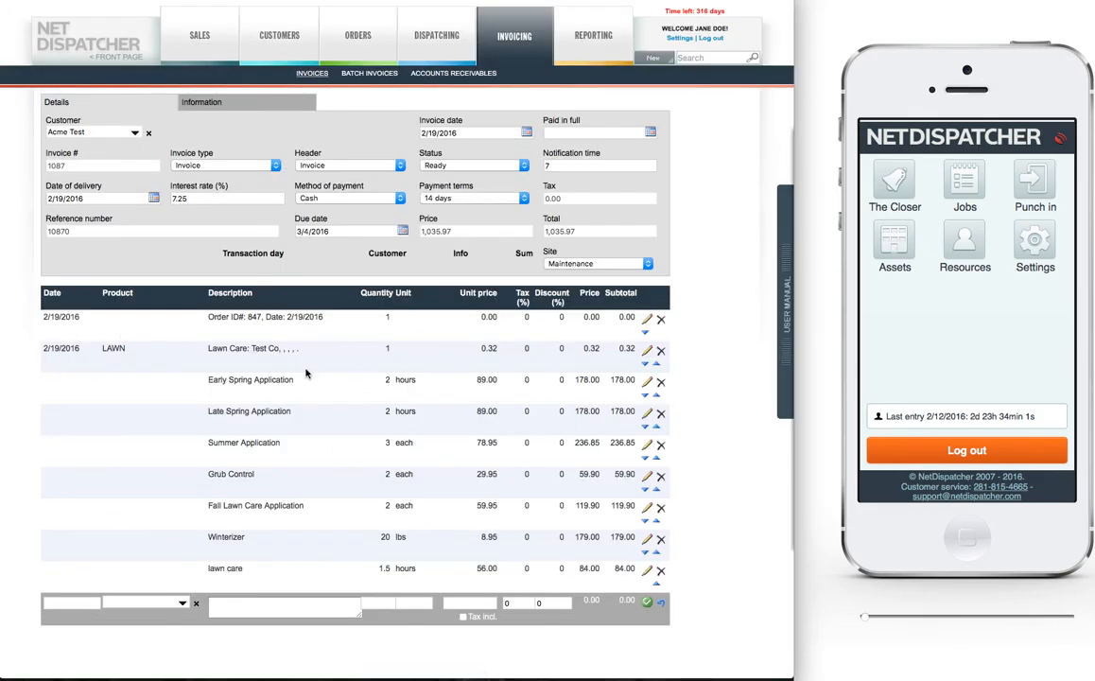
scroll(252, 610, "down", 2)
left_click(187, 653)
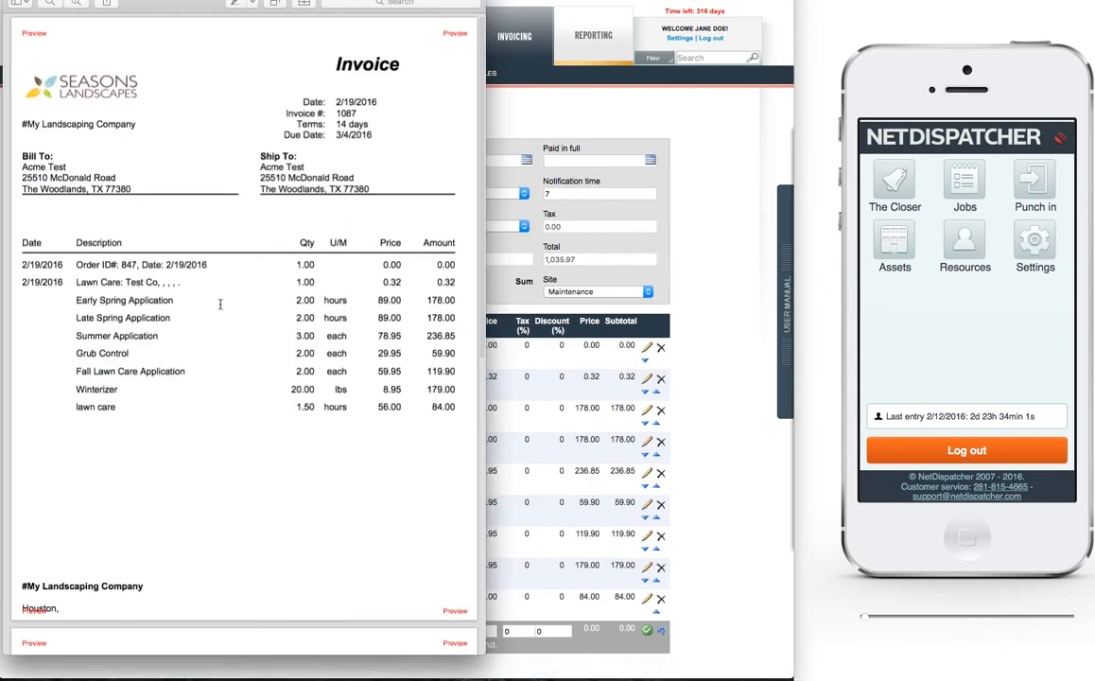
scroll(219, 304, "down", 10)
scroll(220, 304, "up", 10)
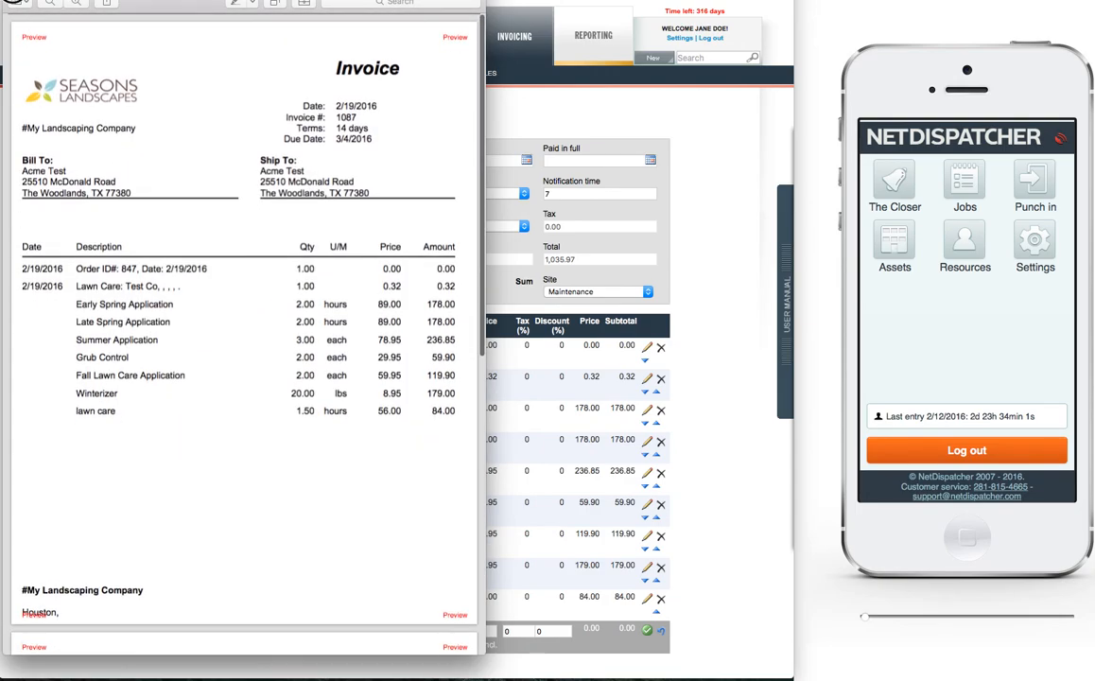
key("super+w")
Step: Send the Acme Test invoice to Quickbooks and reopen it from the invoices list
scroll(349, 637, "down", 5)
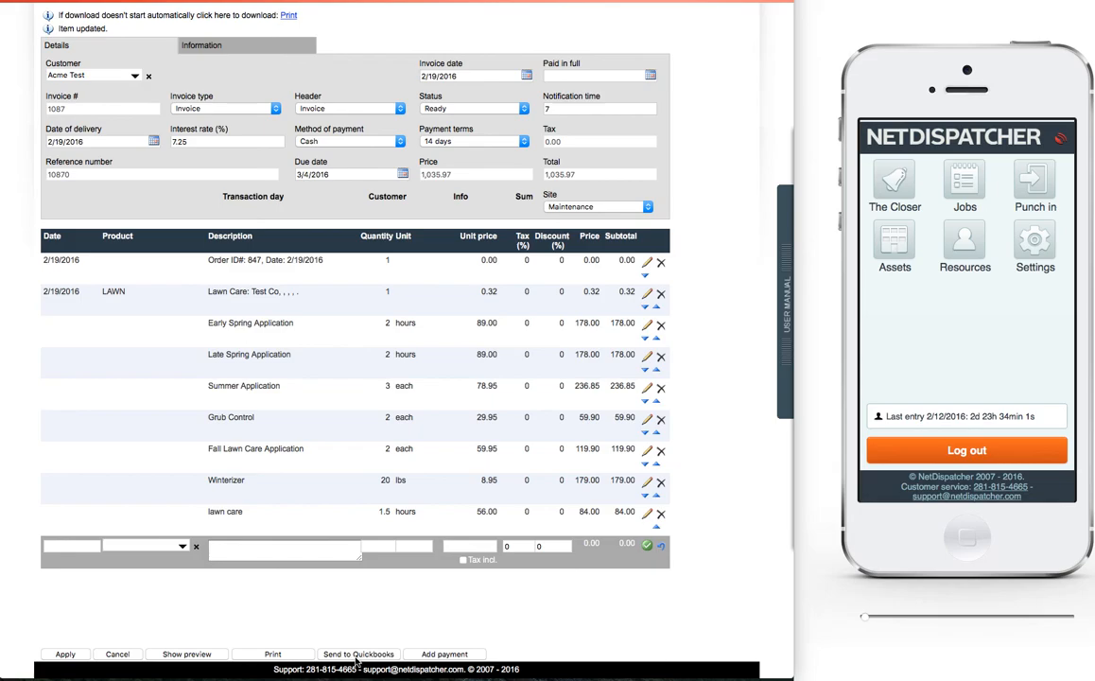
left_click(350, 655)
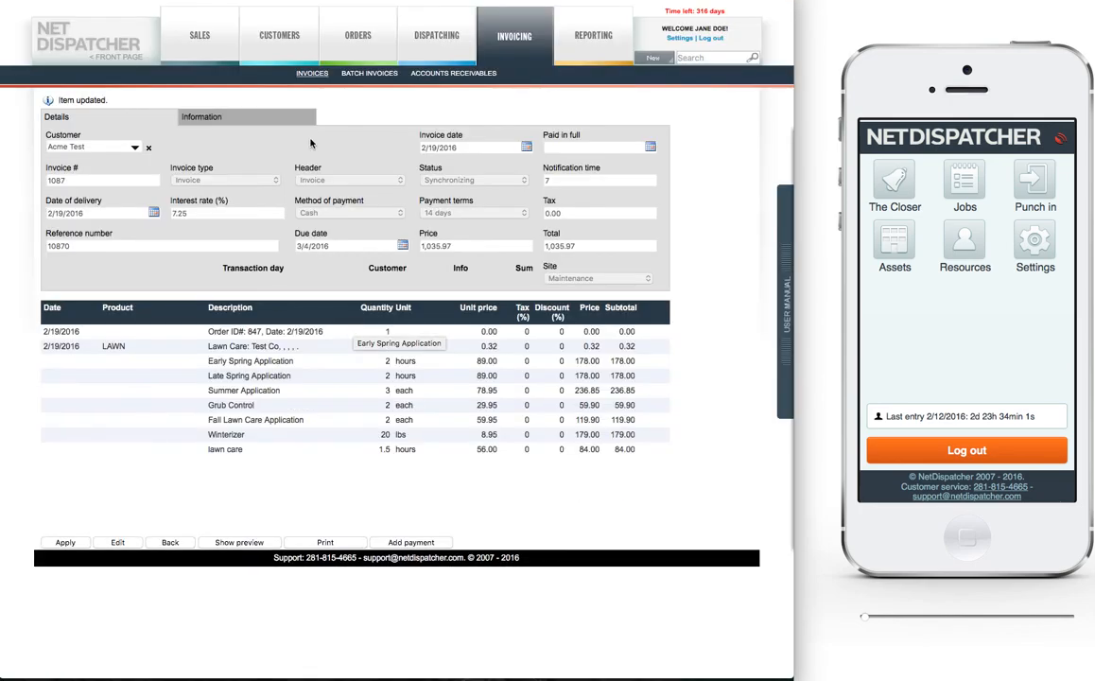
left_click(281, 69)
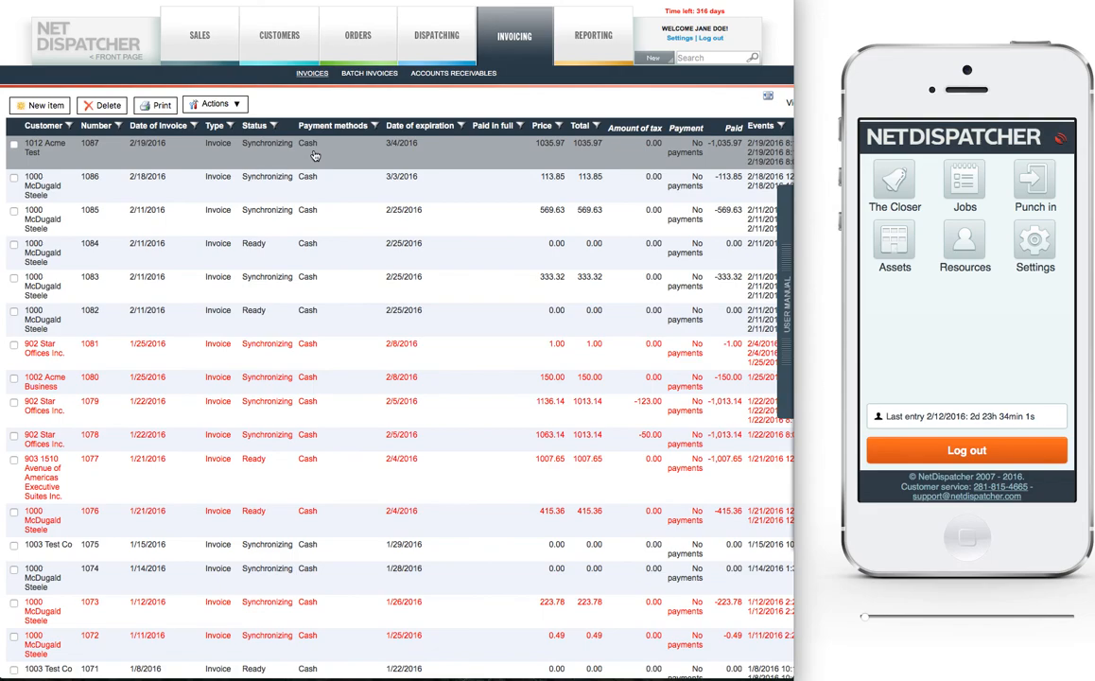
left_click(278, 151)
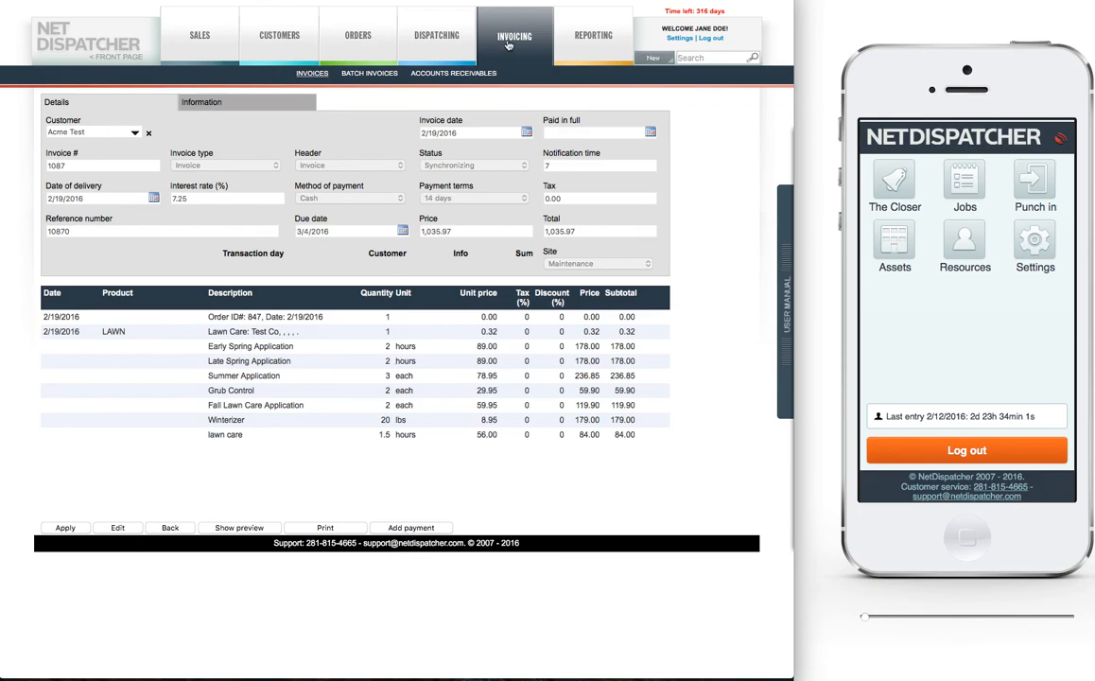
Step: View the accounts receivables list and return to the front page
left_click(412, 72)
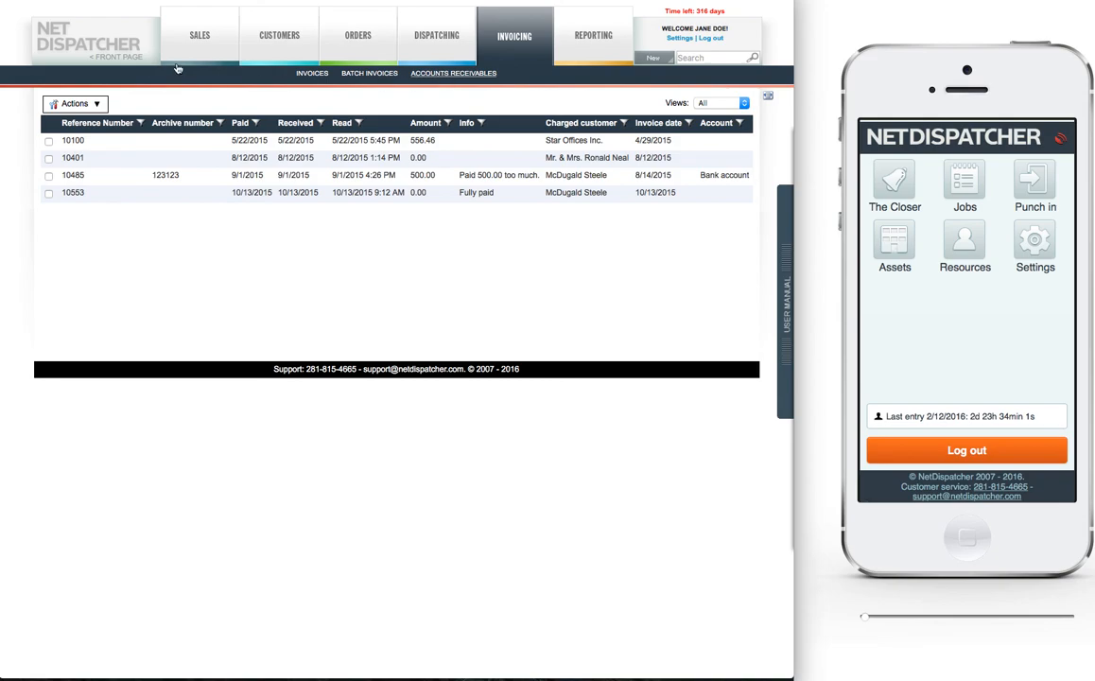
left_click(126, 60)
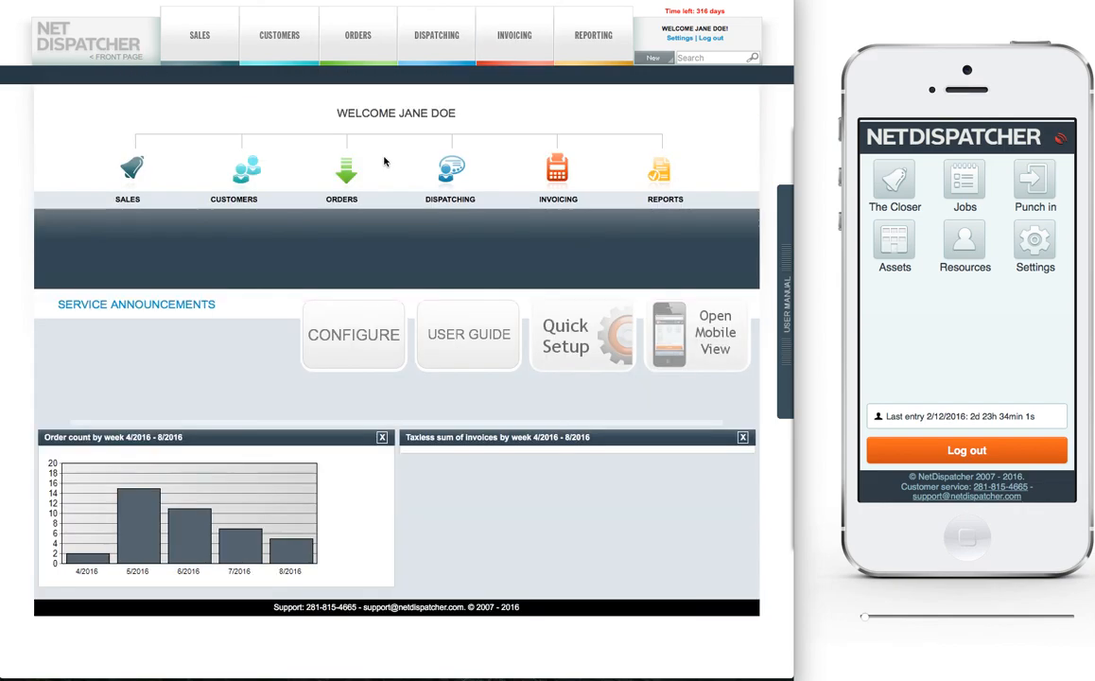